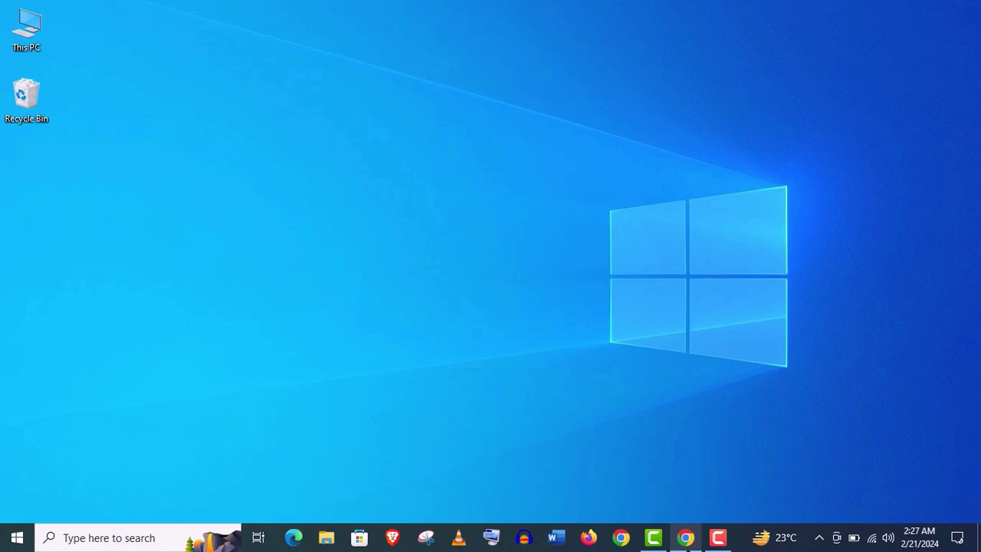
Step: Bring Chrome forward, open the SquareX reviews link in a new tab, and read the sqrx.com extension description
{"action": "left_click", "coordinate": [687, 537]}
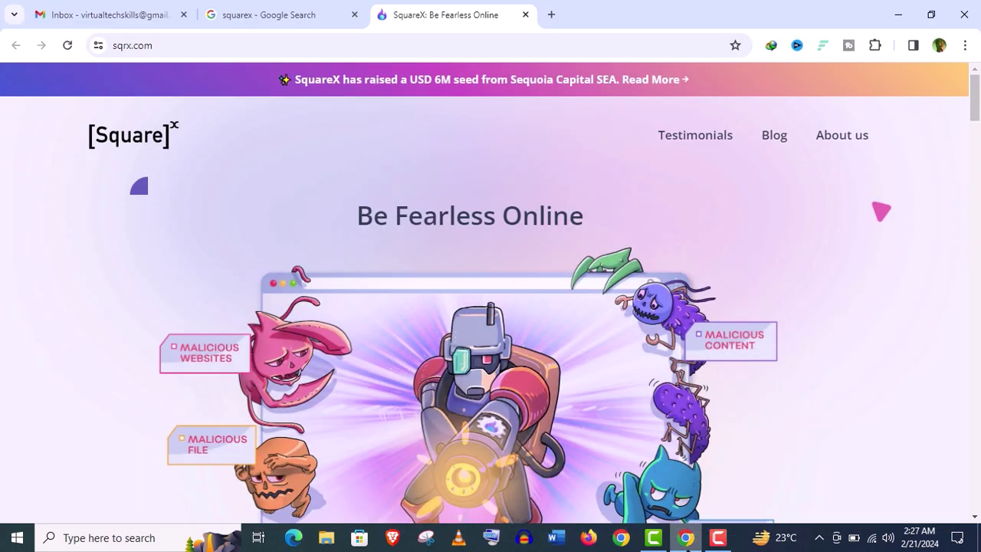
{"action": "left_click", "coordinate": [552, 78]}
{"action": "scroll", "coordinate": [977, 165], "scroll_direction": "down", "scroll_amount": 5}
{"action": "scroll", "coordinate": [979, 165], "scroll_direction": "down", "scroll_amount": 5}
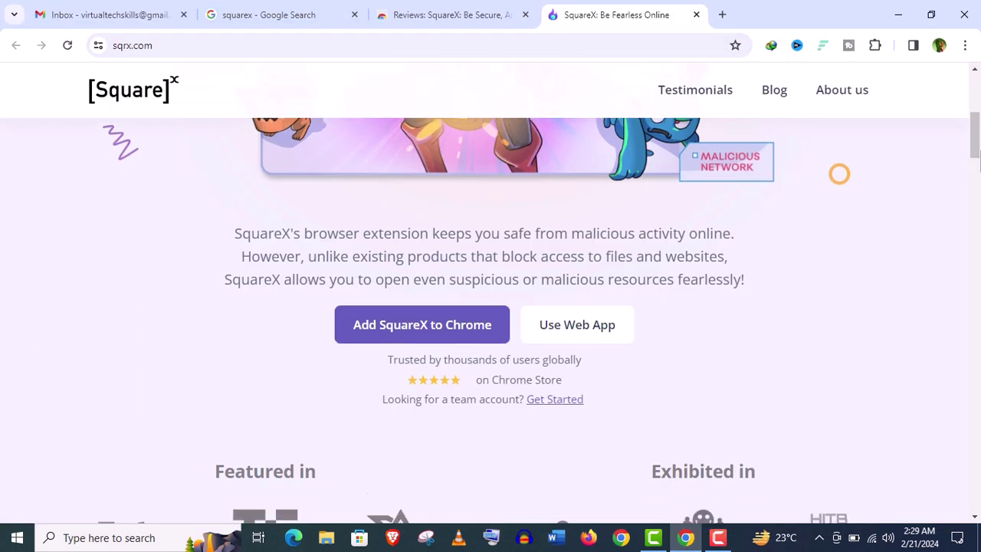
{"action": "left_click_drag", "start_coordinate": [978, 188], "coordinate": [977, 265]}
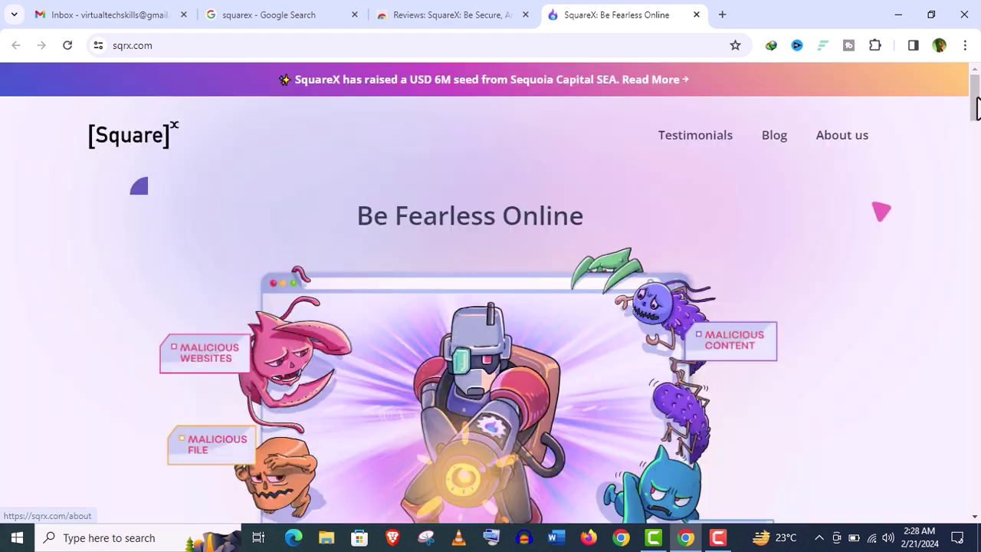
{"action": "left_click_drag", "start_coordinate": [977, 108], "coordinate": [976, 134]}
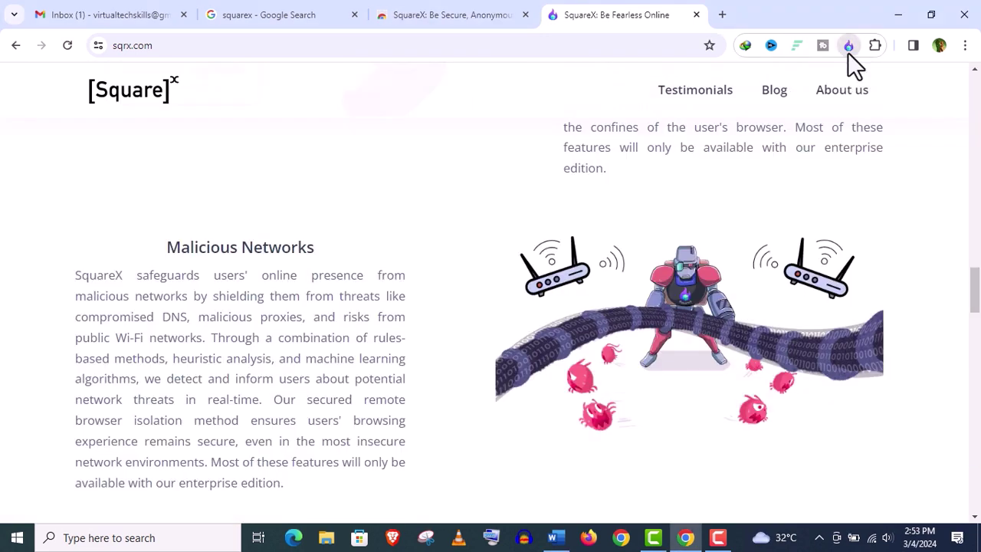
Step: Open the SquareX extension panel and check the disposable browser countries, keeping Singapore
{"action": "left_click", "coordinate": [848, 48]}
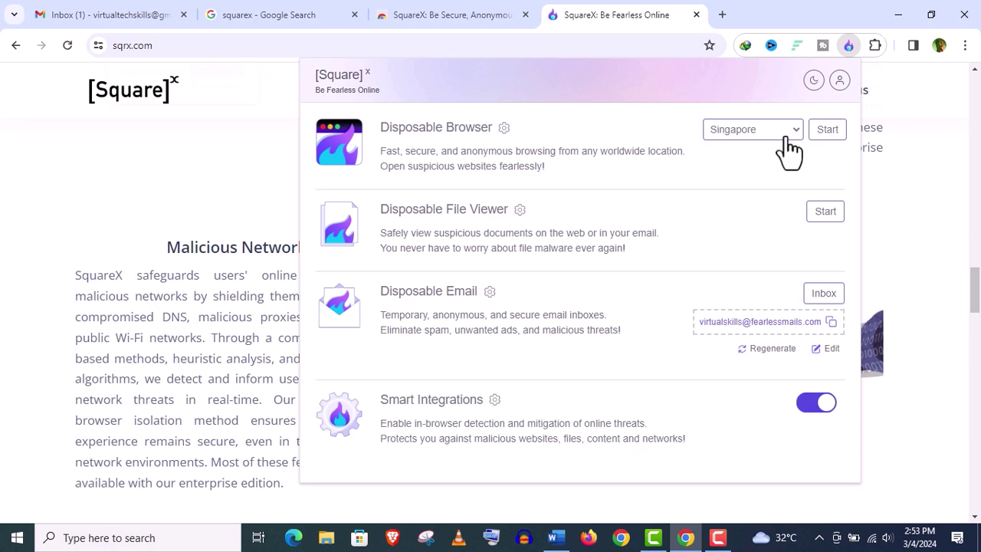
{"action": "left_click", "coordinate": [788, 137]}
{"action": "left_click", "coordinate": [787, 138]}
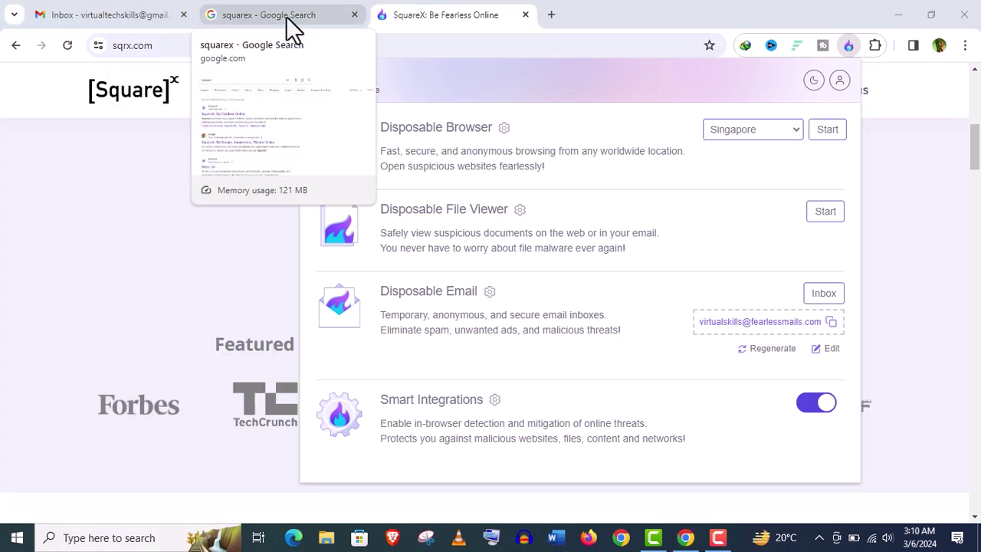
Step: Show the Open In SquareX option for a squarex image result and a Gmail attachment
{"action": "left_click", "coordinate": [288, 21]}
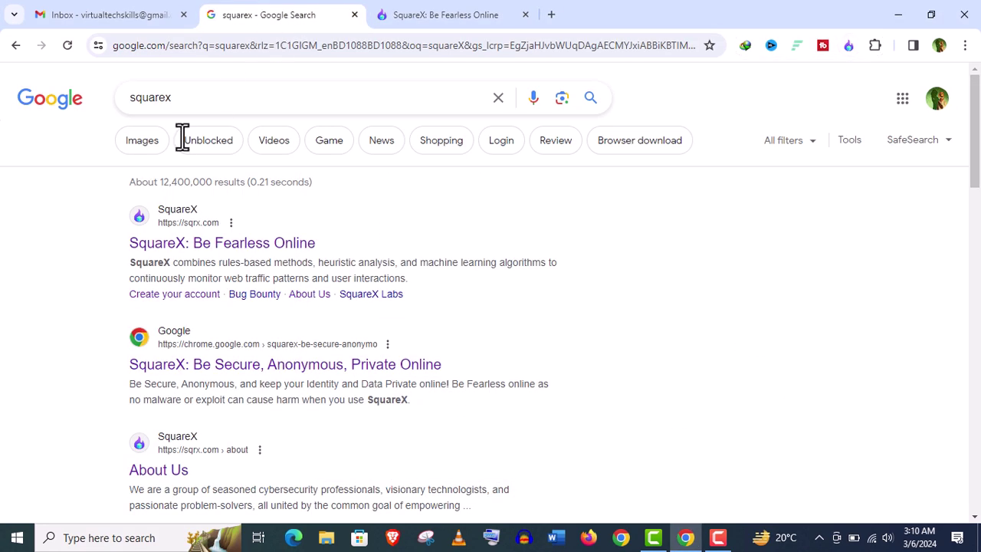
{"action": "left_click", "coordinate": [142, 141]}
{"action": "right_click", "coordinate": [263, 190]}
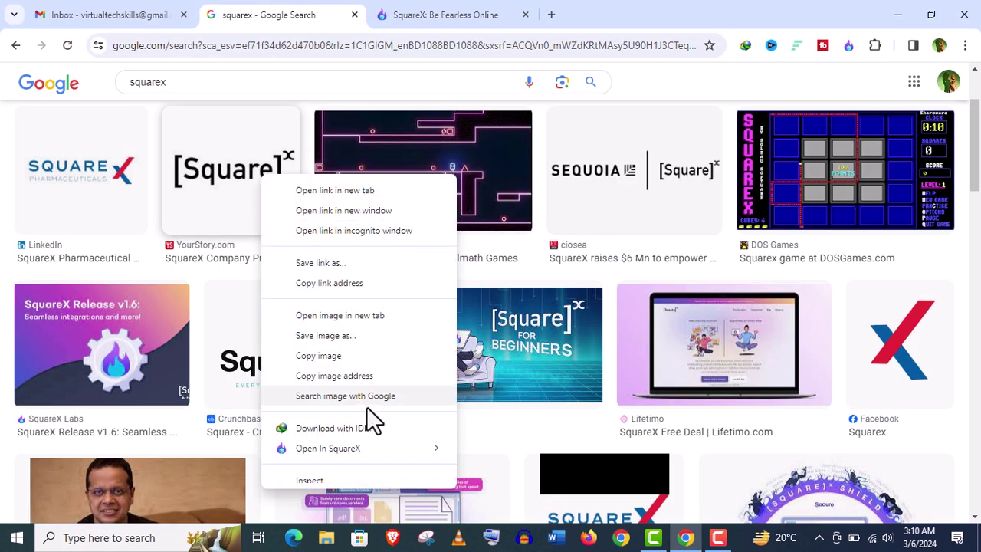
{"action": "mouse_move", "coordinate": [415, 445]}
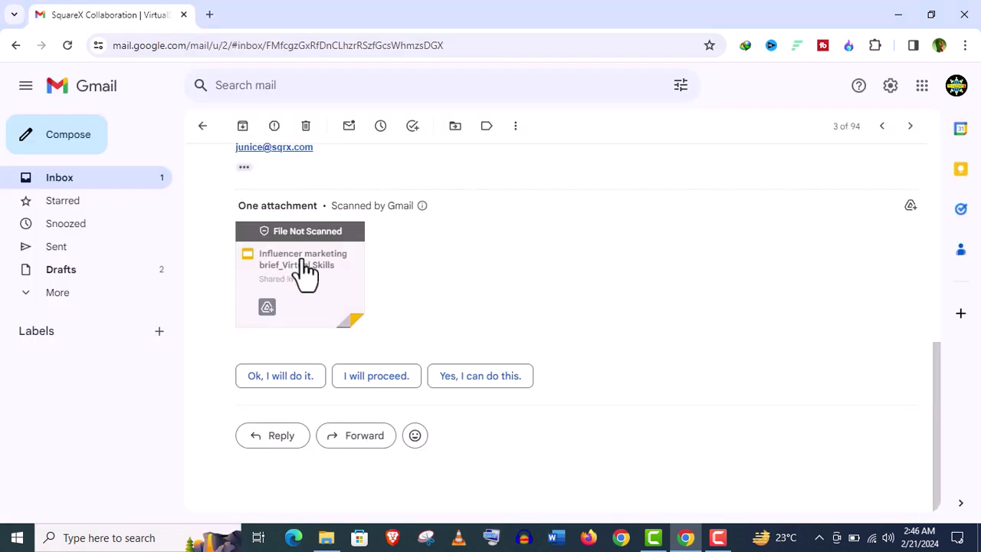
{"action": "right_click", "coordinate": [303, 262]}
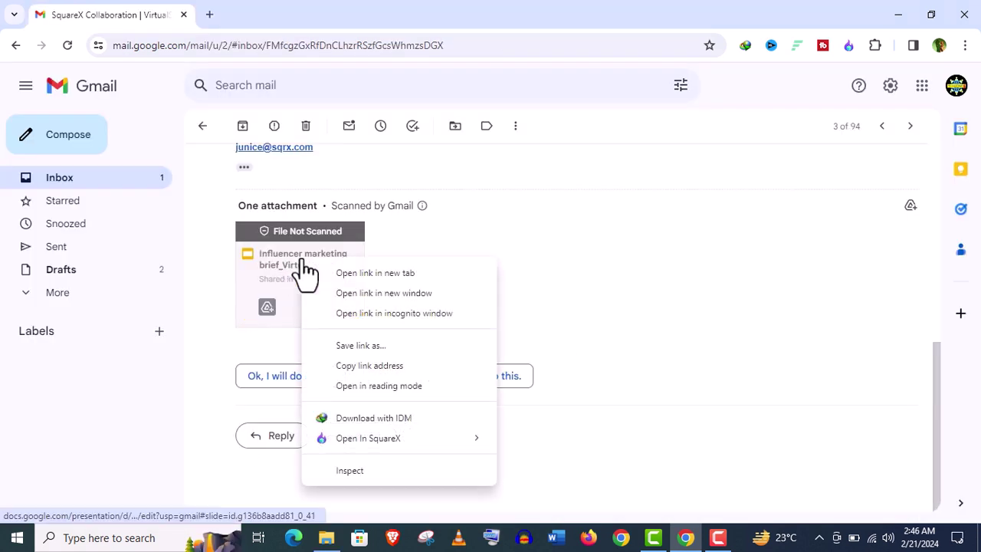
{"action": "mouse_move", "coordinate": [460, 443]}
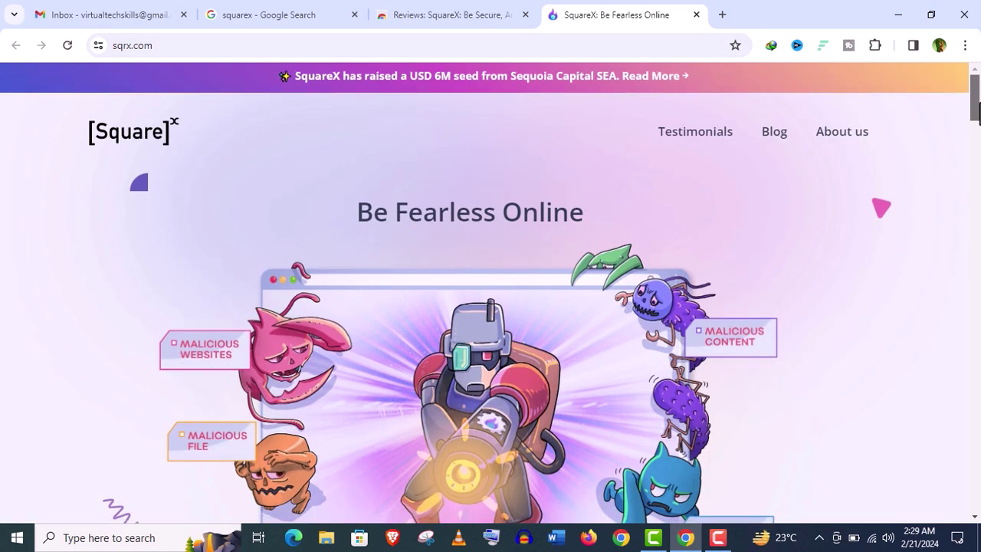
Step: Launch the SquareX web app and sign up with a Google account, allowing sqrx.com sign-in
{"action": "scroll", "coordinate": [490, 293], "scroll_direction": "down", "scroll_amount": 1}
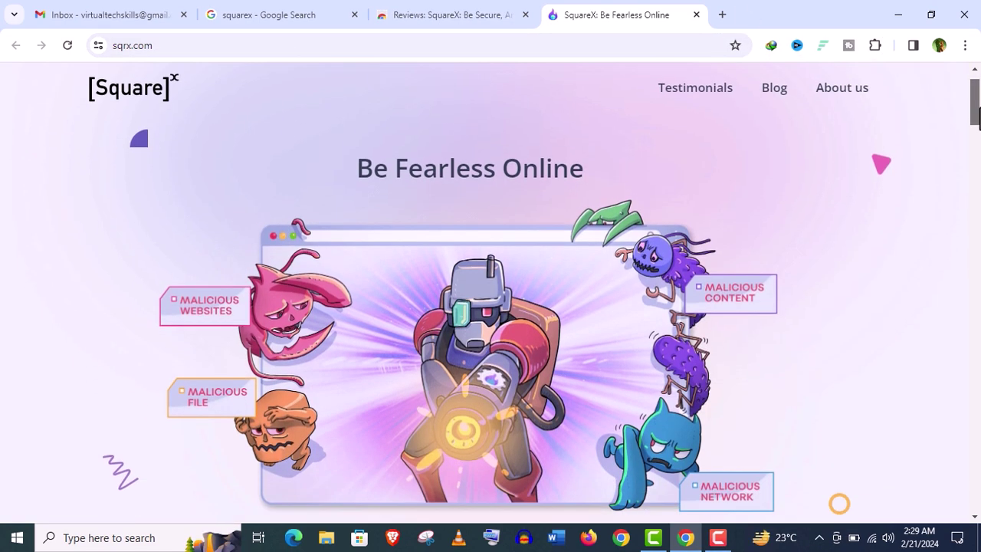
{"action": "scroll", "coordinate": [491, 293], "scroll_direction": "down", "scroll_amount": 4}
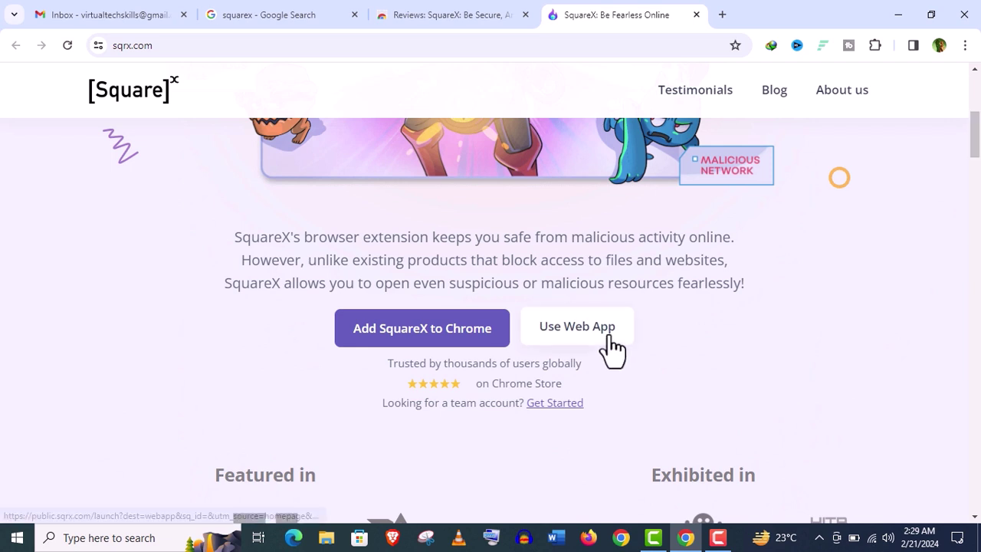
{"action": "left_click", "coordinate": [614, 350]}
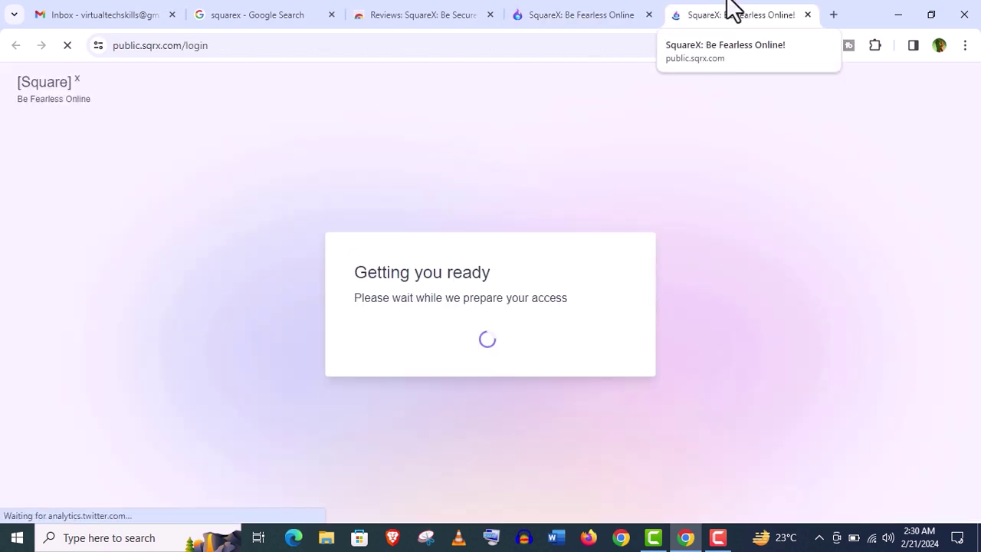
{"action": "left_click", "coordinate": [433, 192]}
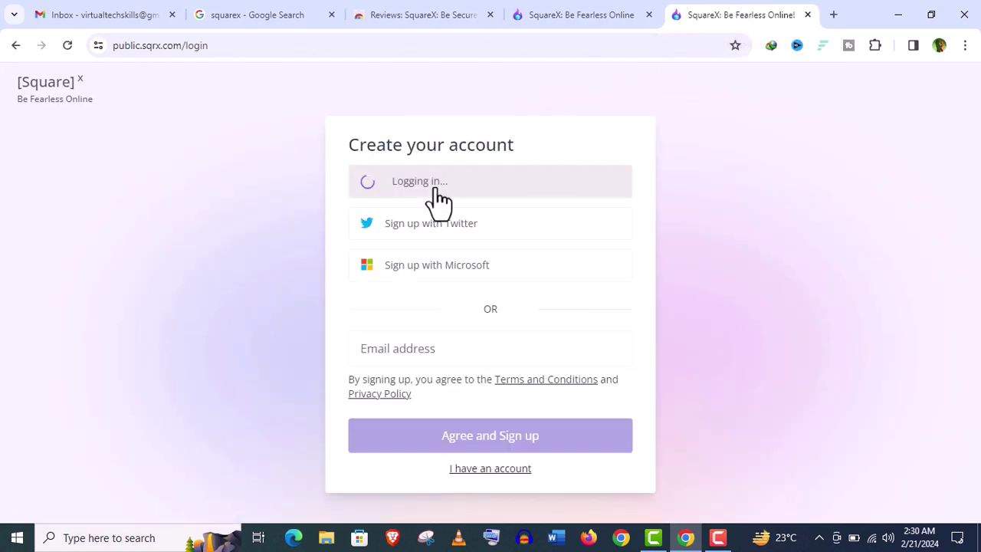
{"action": "left_click", "coordinate": [433, 413]}
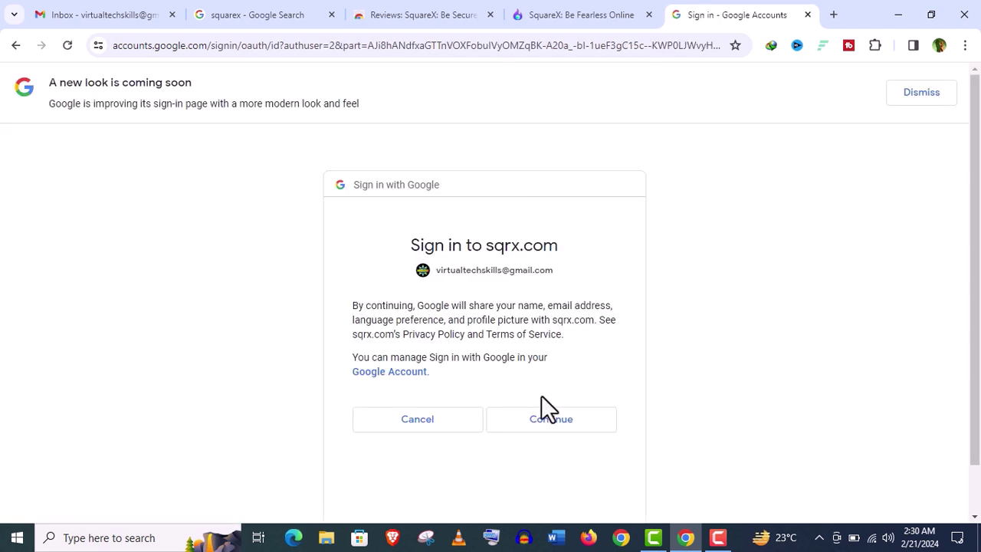
{"action": "left_click", "coordinate": [543, 431]}
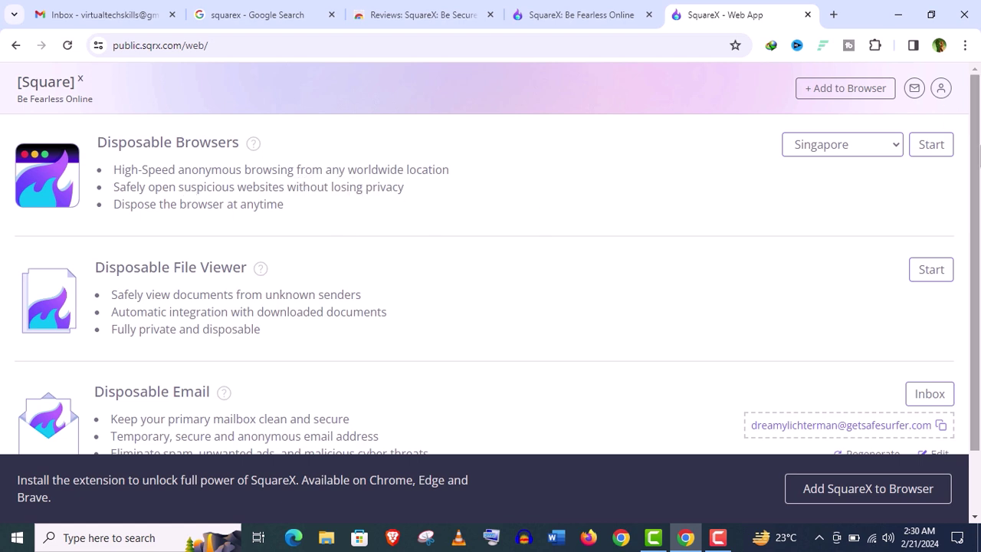
{"action": "scroll", "coordinate": [979, 253], "scroll_direction": "down", "scroll_amount": 1}
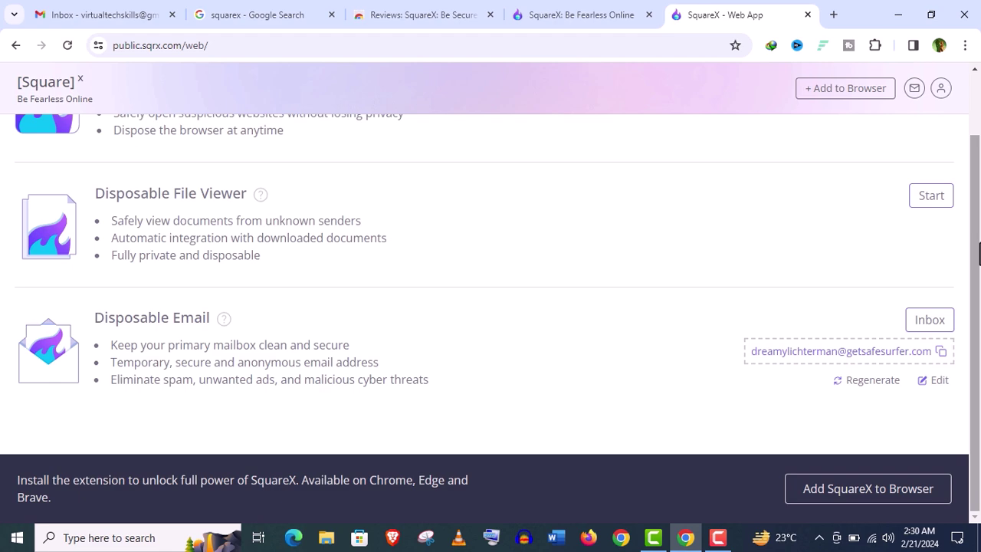
Step: From the SquareX homepage, go to the Chrome Web Store page and add SquareX to Chrome
{"action": "scroll", "coordinate": [979, 257], "scroll_direction": "up", "scroll_amount": 1}
{"action": "left_click", "coordinate": [600, 6]}
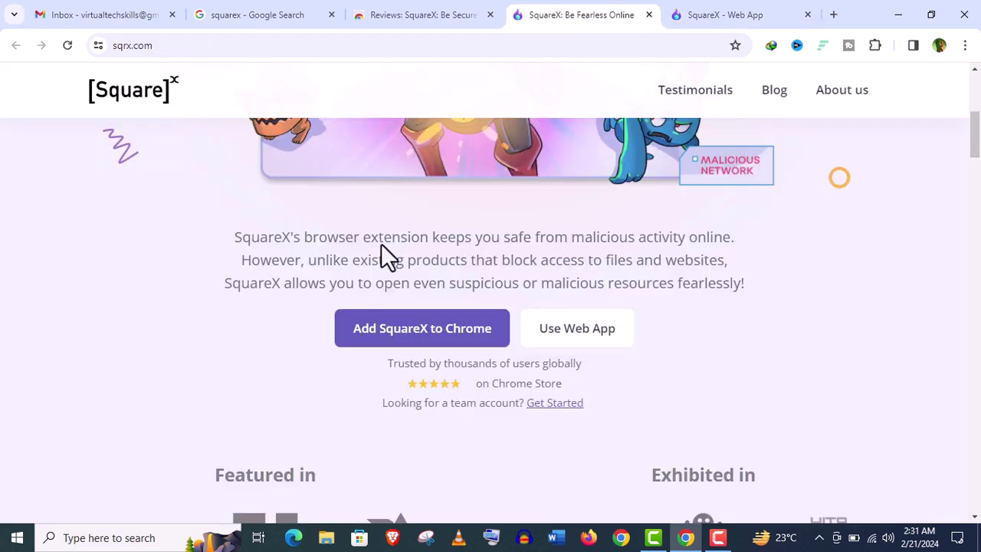
{"action": "left_click", "coordinate": [412, 349]}
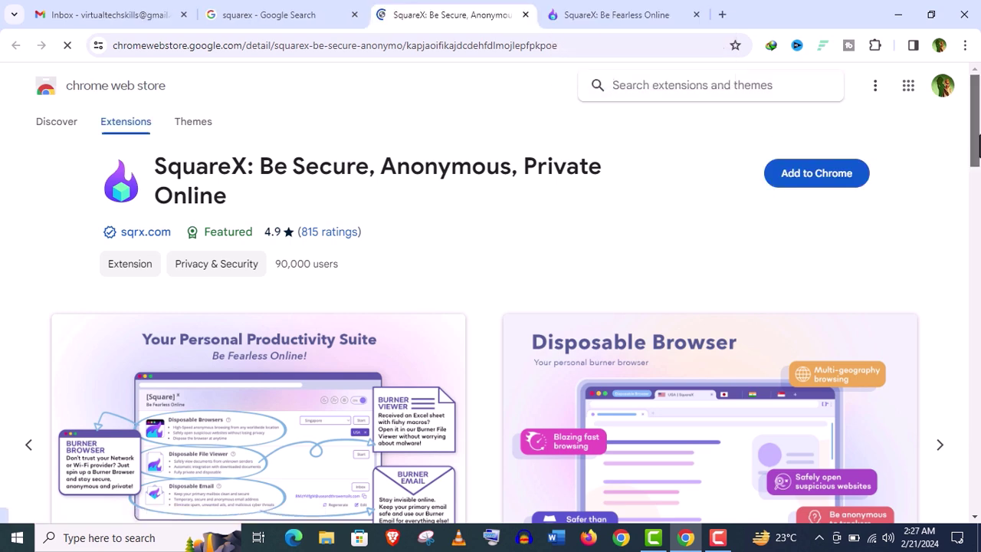
{"action": "left_click_drag", "start_coordinate": [979, 147], "coordinate": [910, 62]}
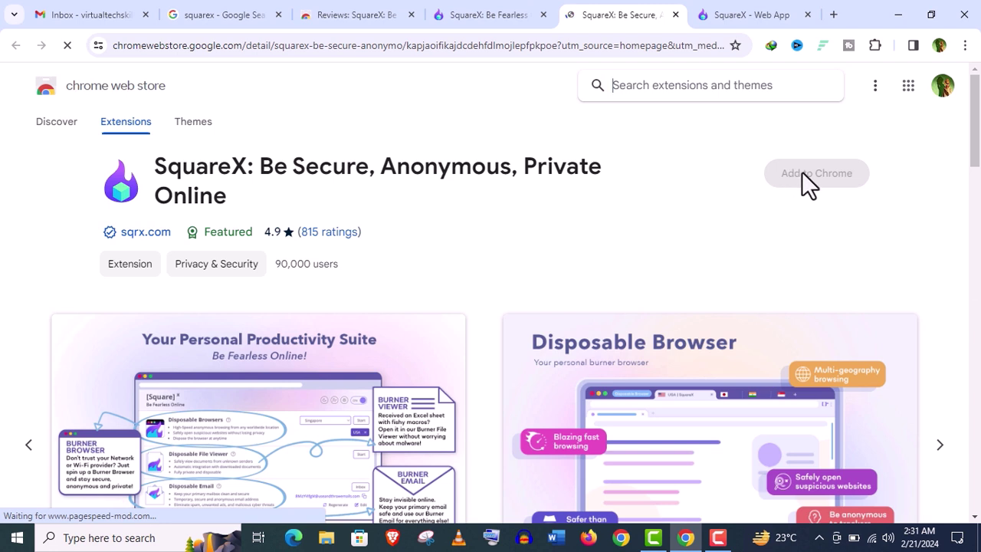
{"action": "left_click", "coordinate": [804, 180]}
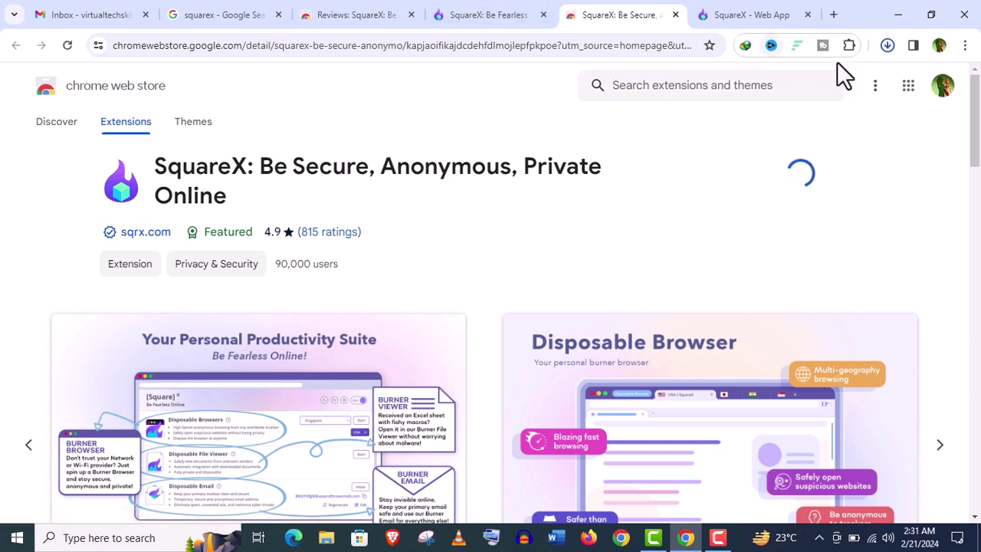
{"action": "left_click", "coordinate": [885, 48]}
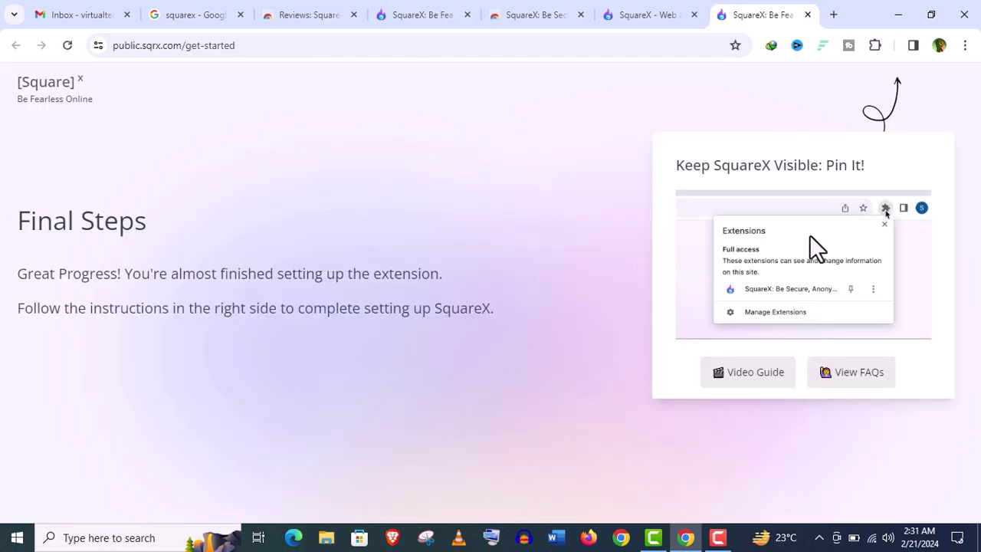
Step: Pin SquareX from Chrome's extensions list and open its panel from the toolbar
{"action": "left_click", "coordinate": [875, 47]}
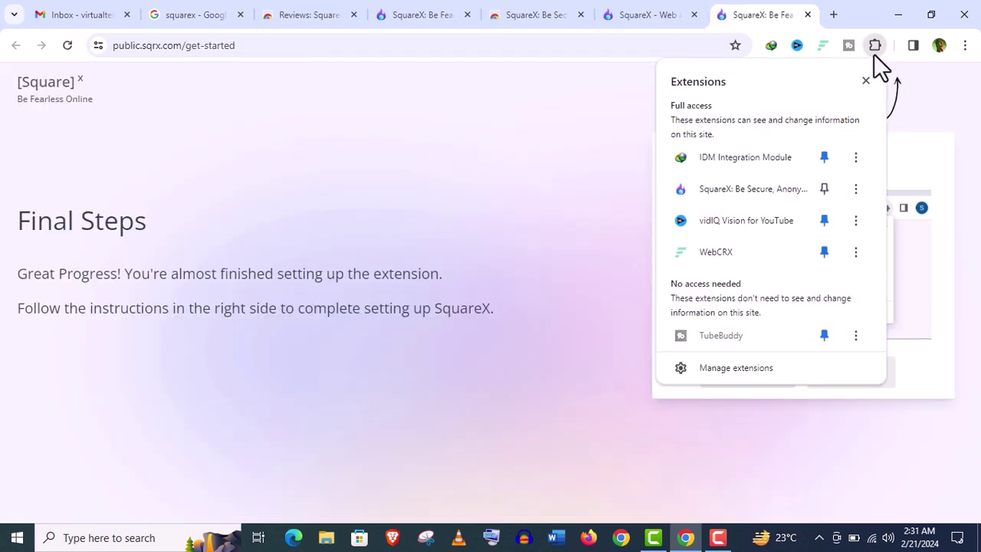
{"action": "left_click", "coordinate": [822, 189]}
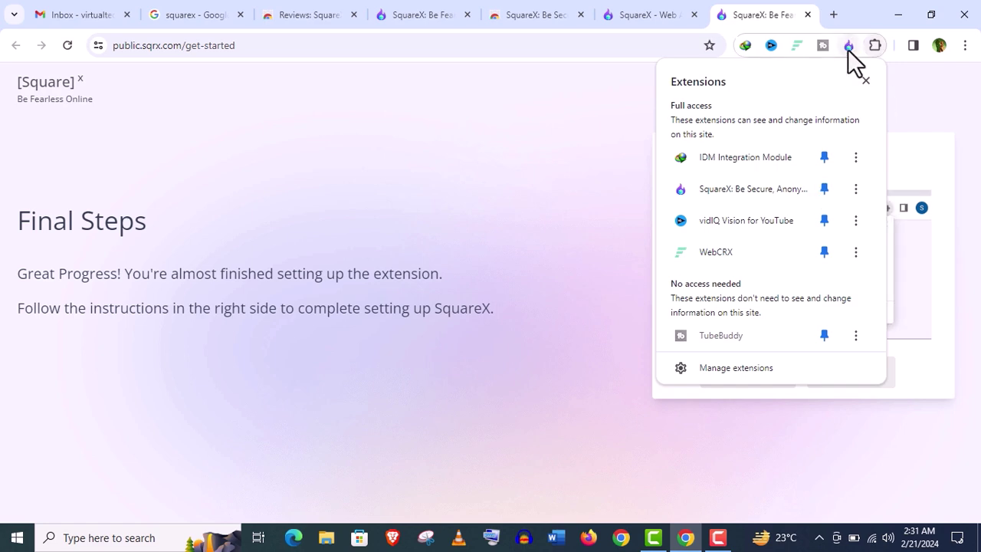
{"action": "left_click", "coordinate": [592, 119]}
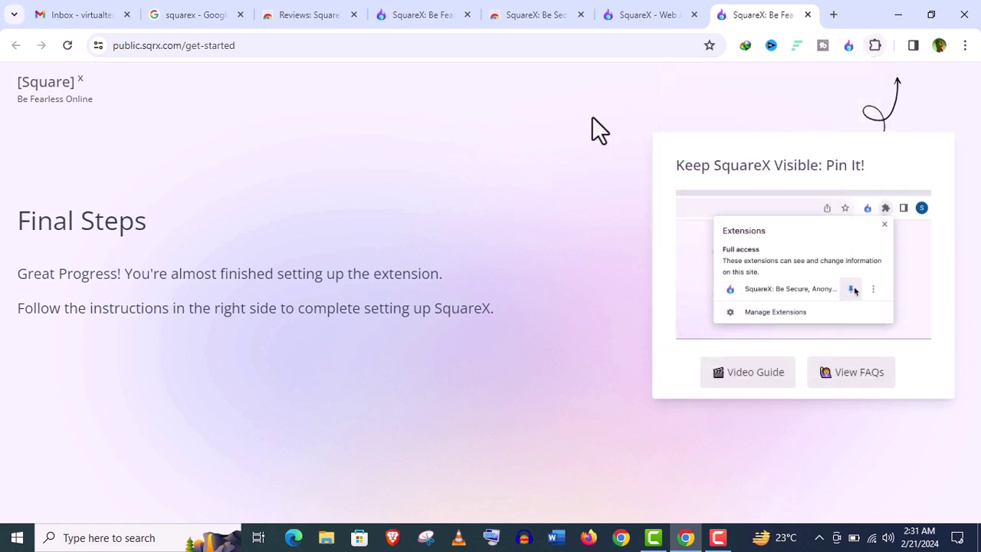
{"action": "left_click", "coordinate": [843, 44]}
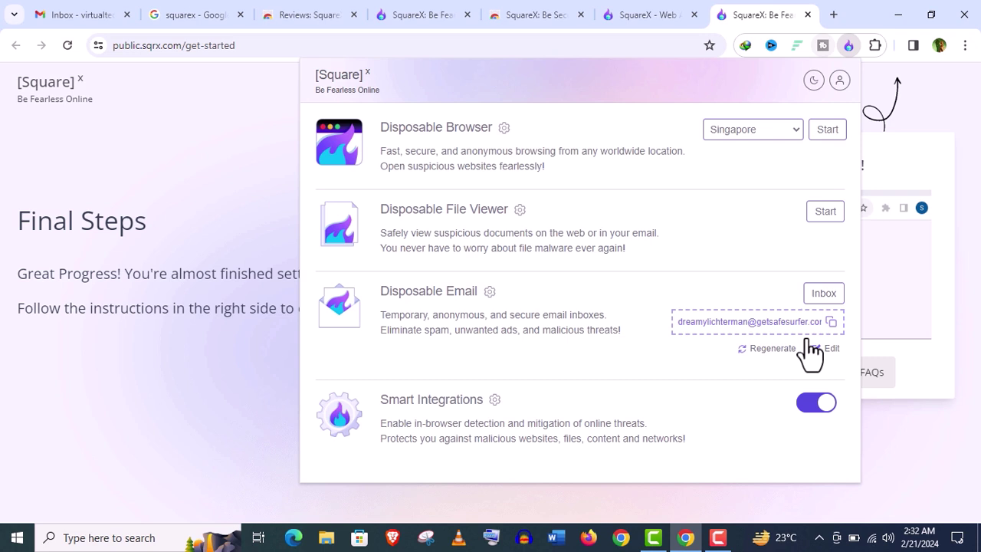
Step: Change the disposable email to a custom username on fearlessmails.com and open its empty inbox
{"action": "left_click", "coordinate": [828, 351]}
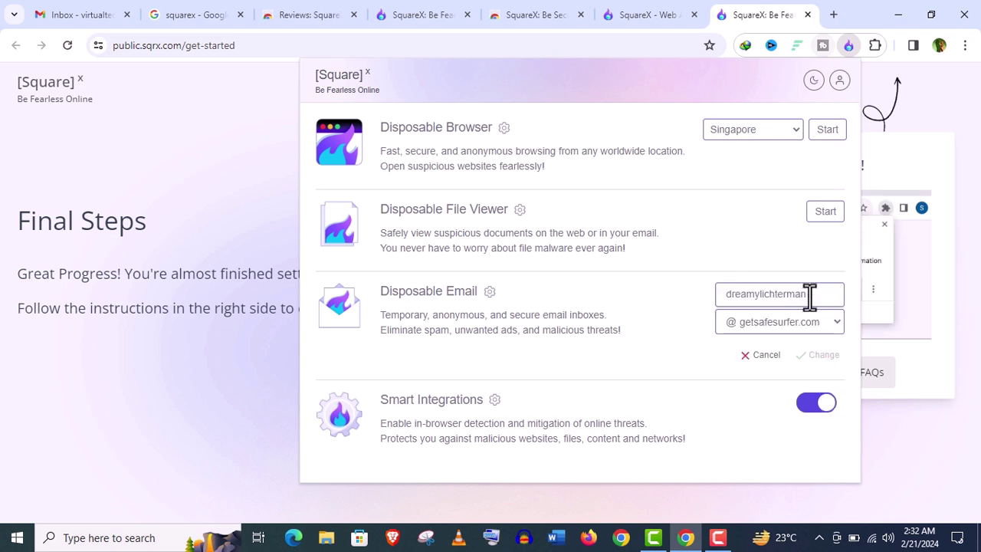
{"action": "left_click_drag", "start_coordinate": [810, 295], "coordinate": [705, 311]}
{"action": "type", "text": "virtualskills"}
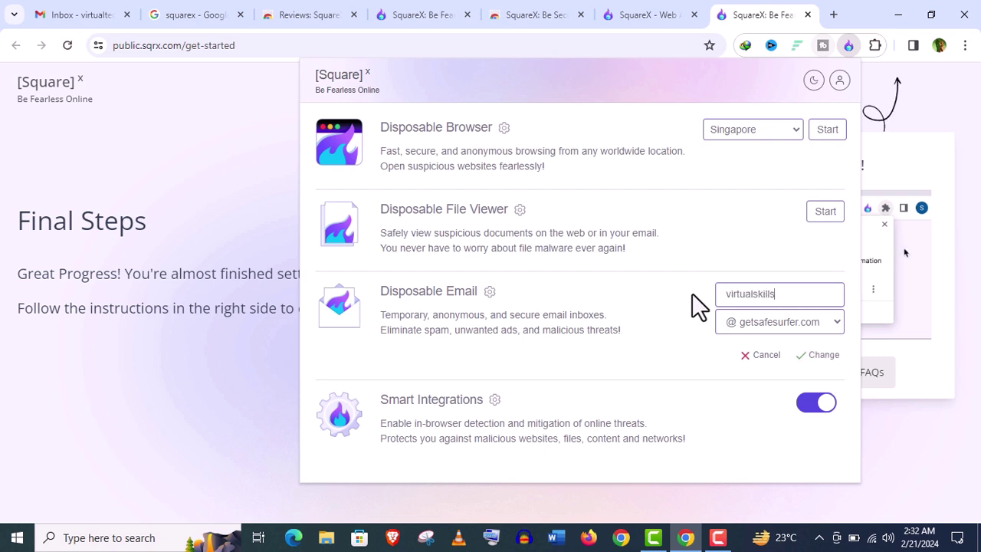
{"action": "left_click", "coordinate": [831, 328]}
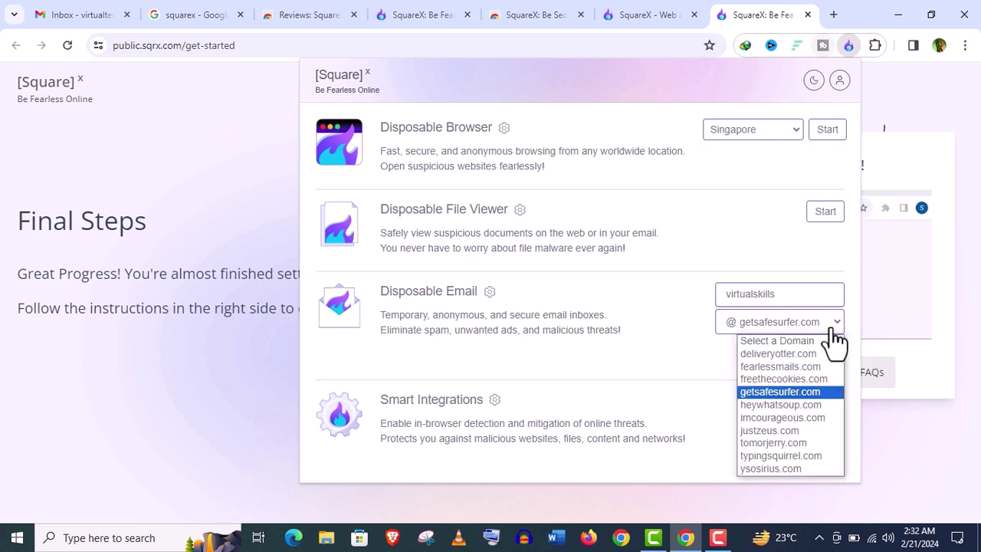
{"action": "left_click", "coordinate": [813, 367]}
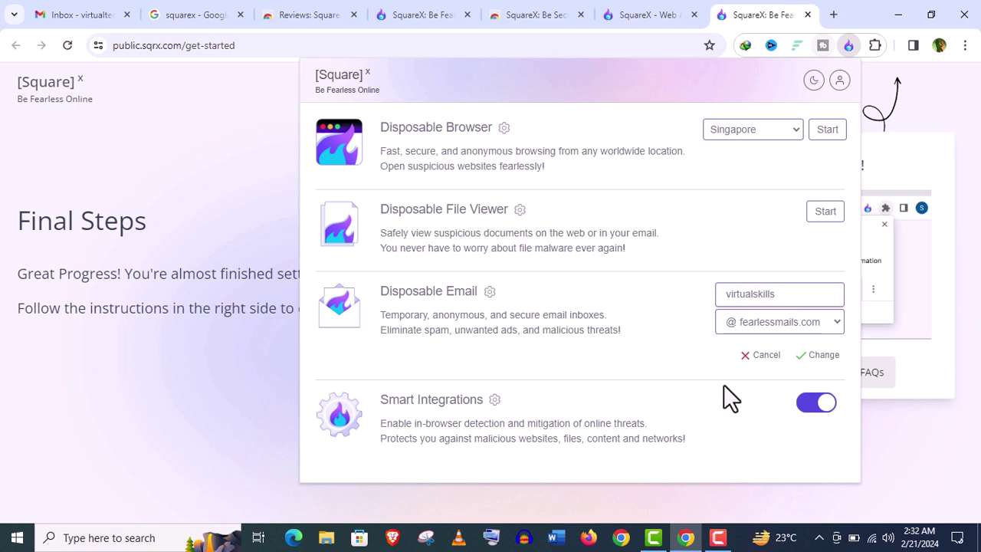
{"action": "left_click", "coordinate": [811, 360]}
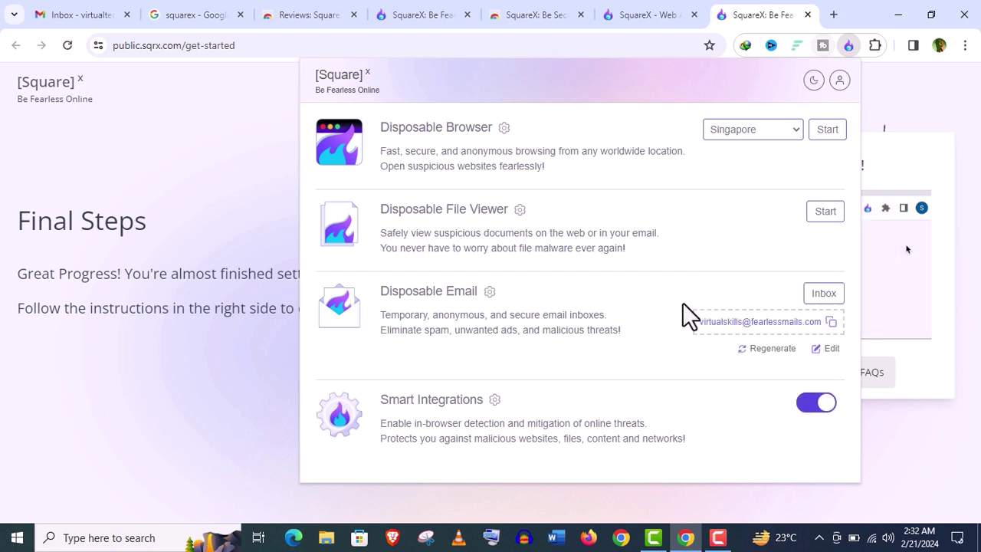
{"action": "left_click", "coordinate": [825, 296]}
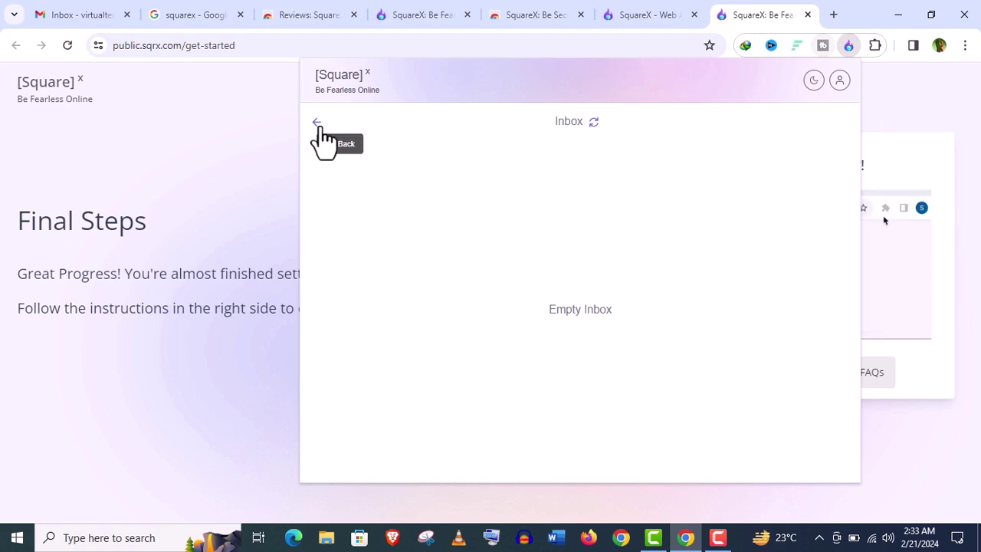
Step: Copy the disposable email address from SquareX and switch to the Gmail inbox
{"action": "left_click", "coordinate": [316, 122]}
{"action": "left_click", "coordinate": [832, 323]}
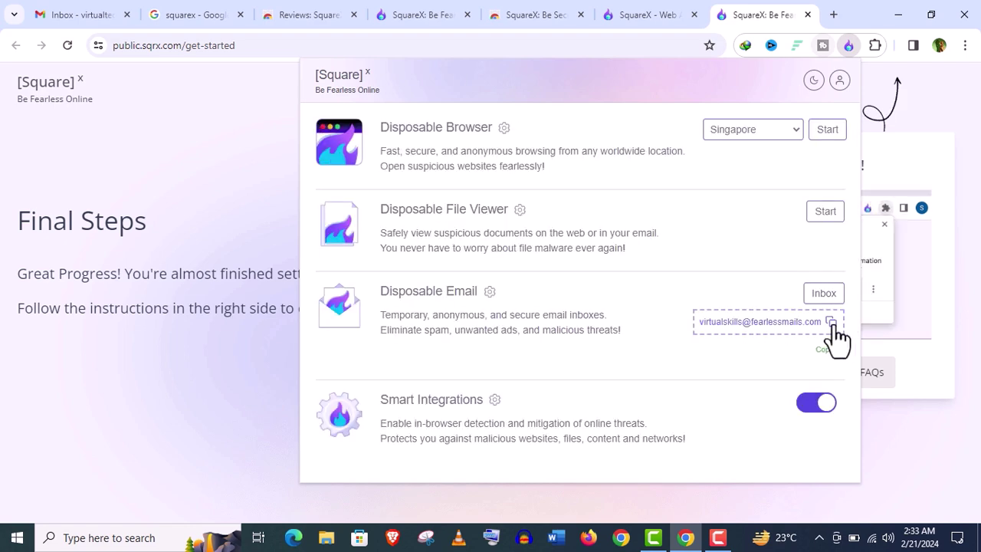
{"action": "left_click", "coordinate": [115, 14]}
{"action": "left_click", "coordinate": [541, 199]}
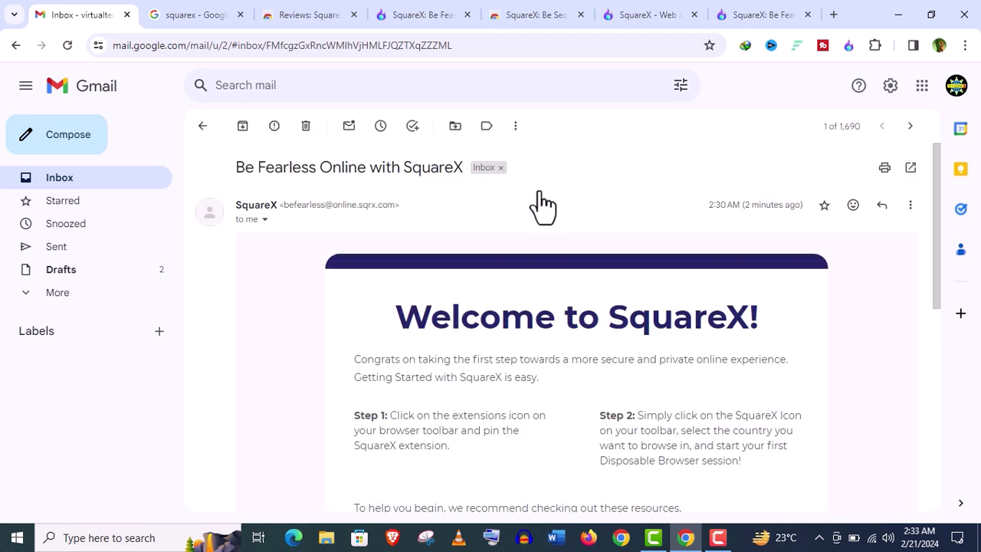
{"action": "left_click_drag", "start_coordinate": [934, 204], "coordinate": [106, 138]}
Step: Send a new email to the copied address with subject 'hey there!' and body 'hello world'
{"action": "left_click", "coordinate": [107, 144]}
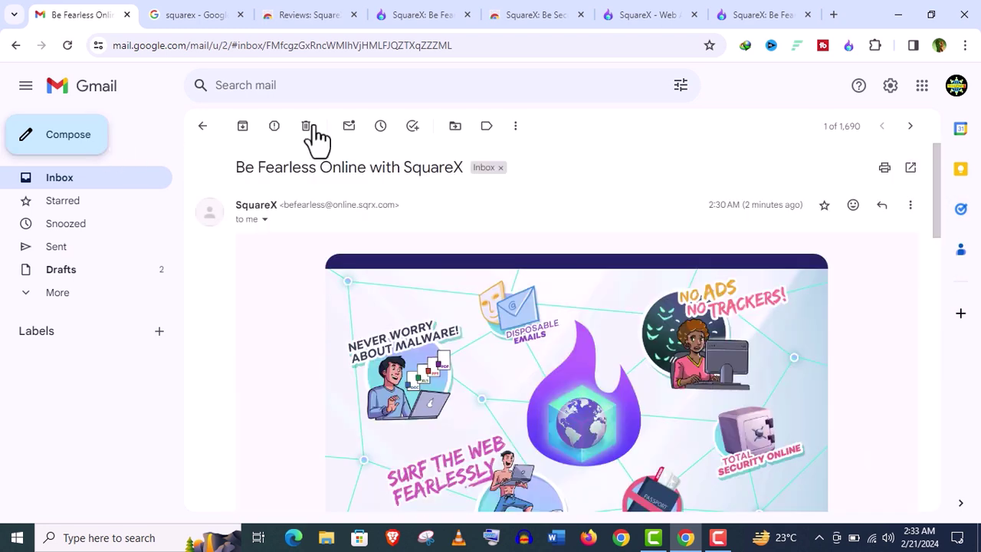
{"action": "key", "text": "ctrl+v"}
{"action": "key", "text": "Tab"}
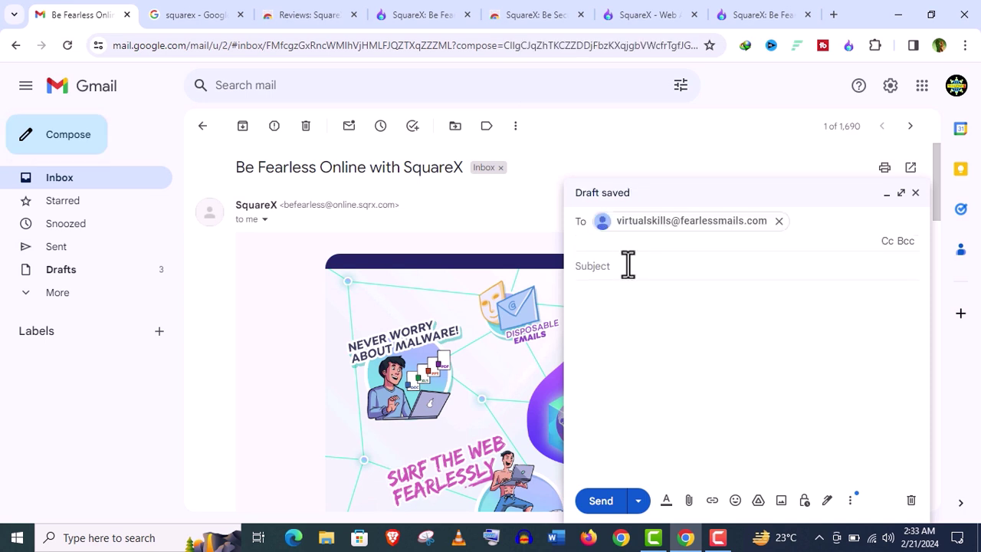
{"action": "type", "text": "h"}
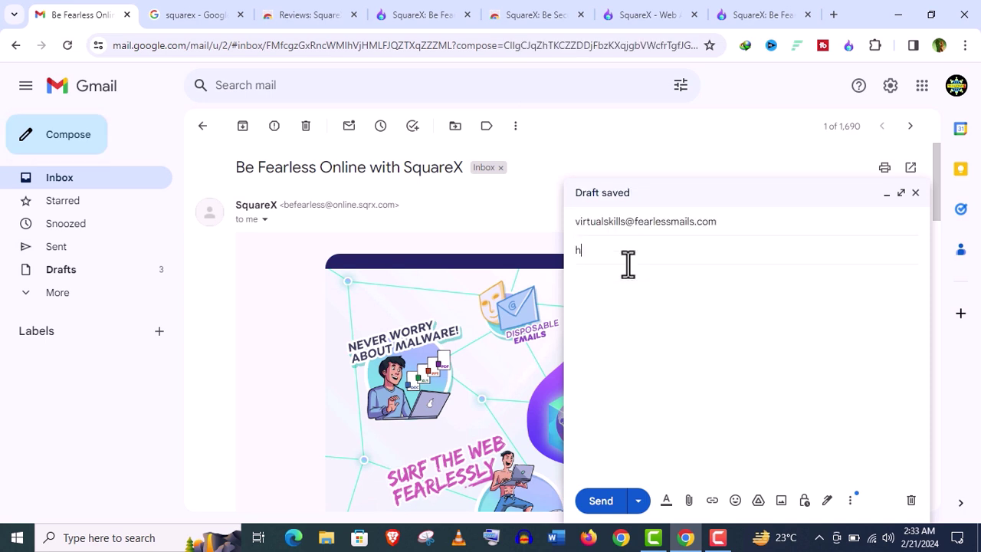
{"action": "type", "text": "ey there!"}
{"action": "key", "text": "Tab"}
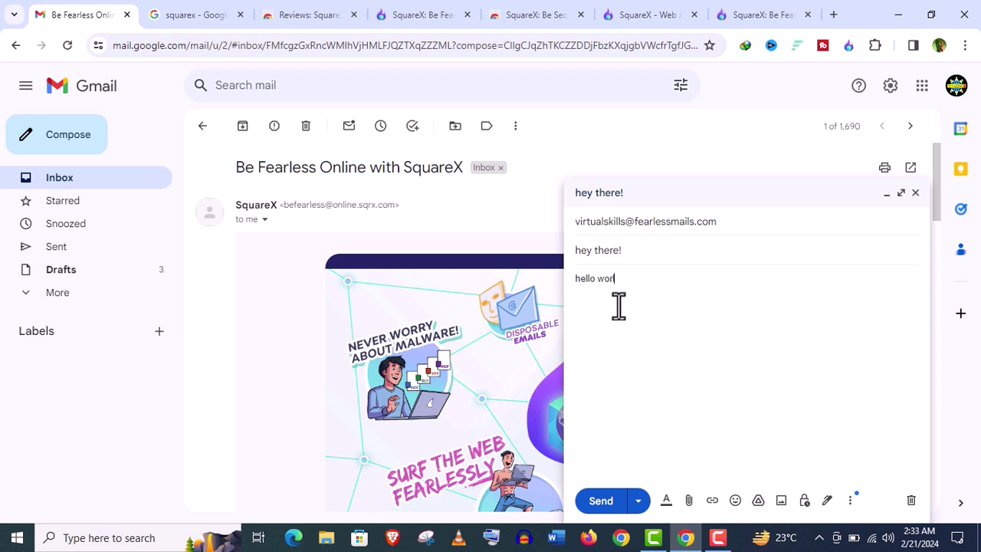
{"action": "left_click", "coordinate": [603, 502]}
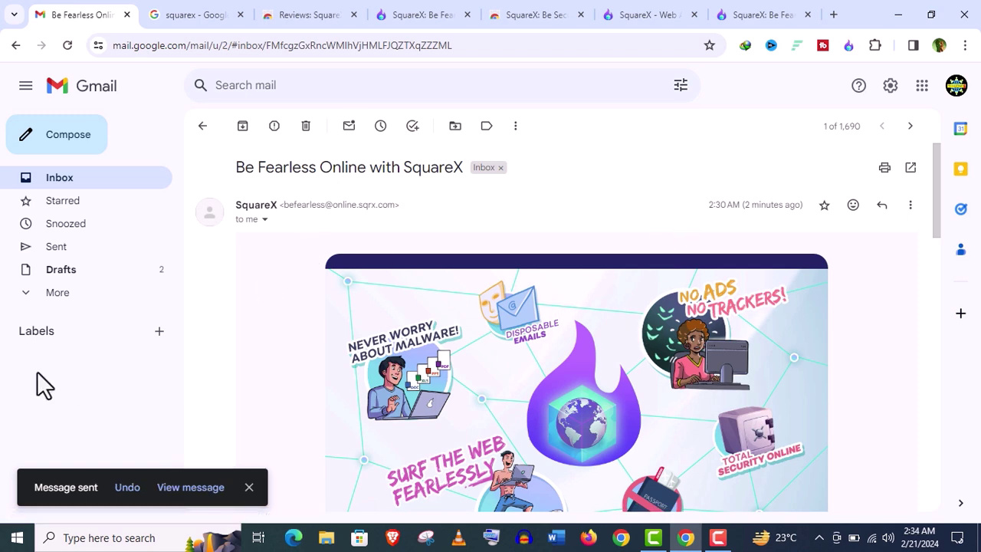
Step: Refresh the SquareX disposable inbox and open the 'hey there!' message to read 'hello world'
{"action": "left_click", "coordinate": [849, 45]}
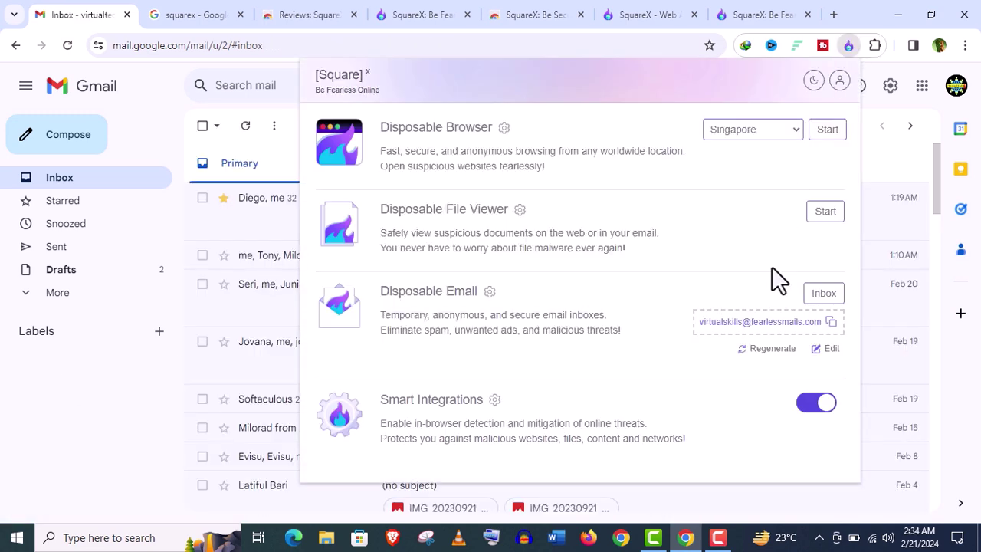
{"action": "left_click", "coordinate": [823, 294]}
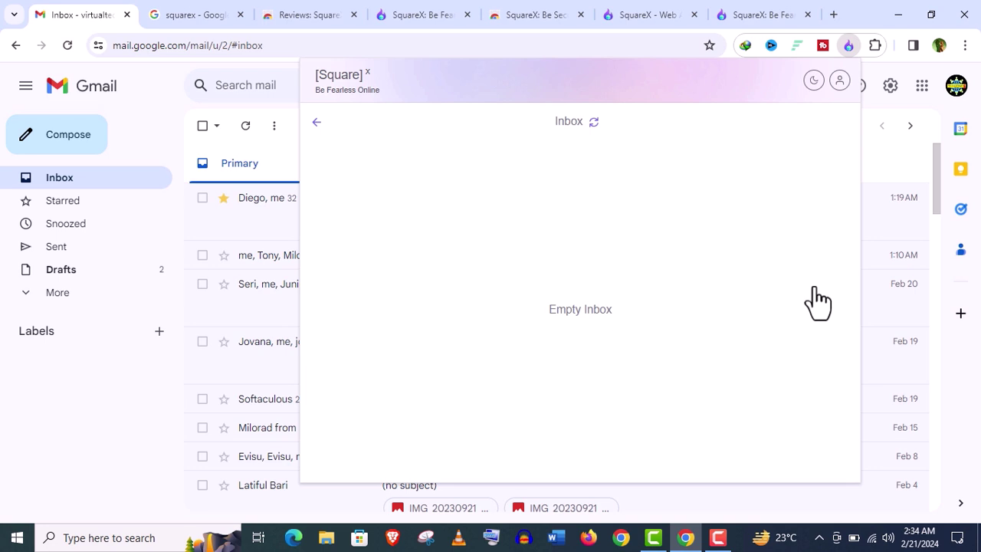
{"action": "left_click", "coordinate": [594, 123]}
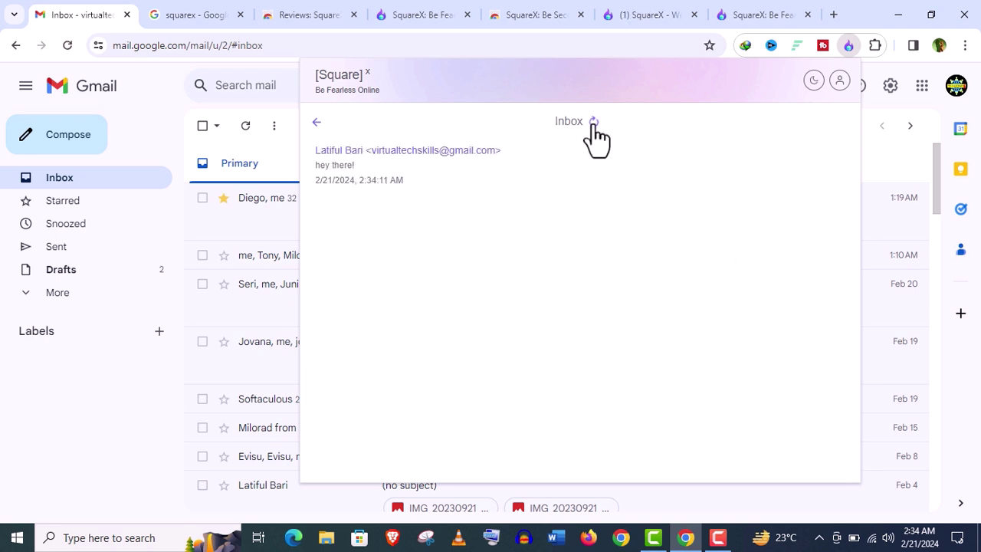
{"action": "left_click", "coordinate": [424, 180]}
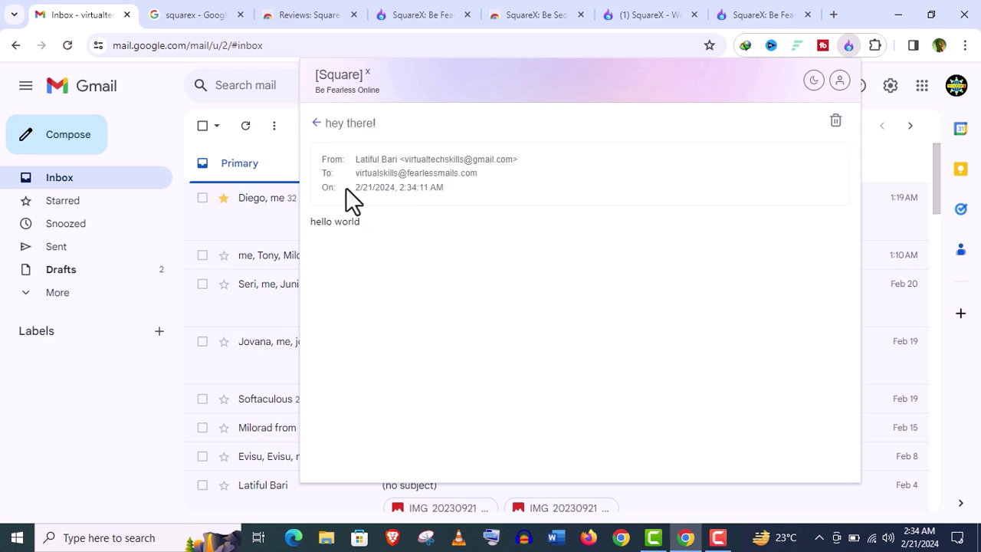
{"action": "left_click", "coordinate": [316, 123]}
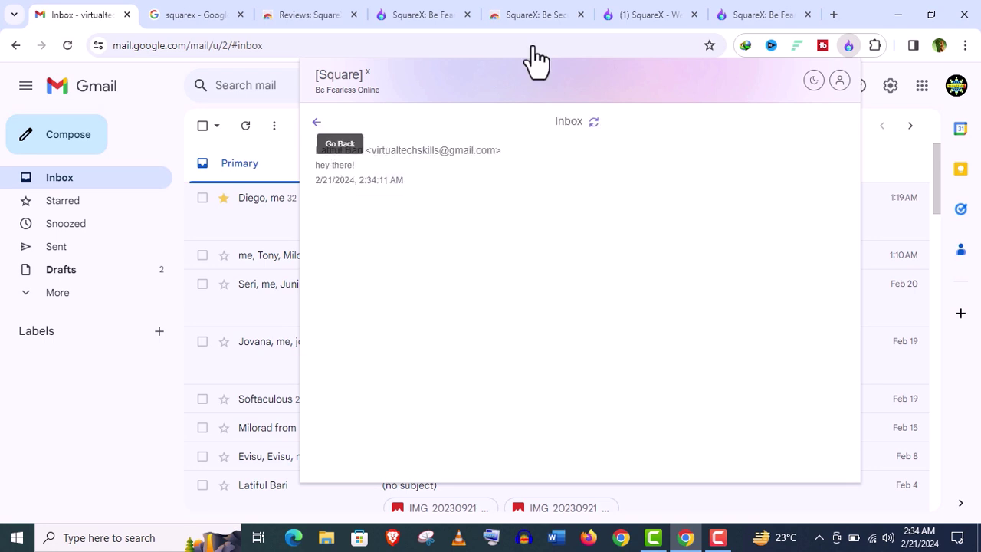
Step: In SquareX settings, turn on malicious document scanning and extra Gmail attachment view options
{"action": "left_click", "coordinate": [841, 82]}
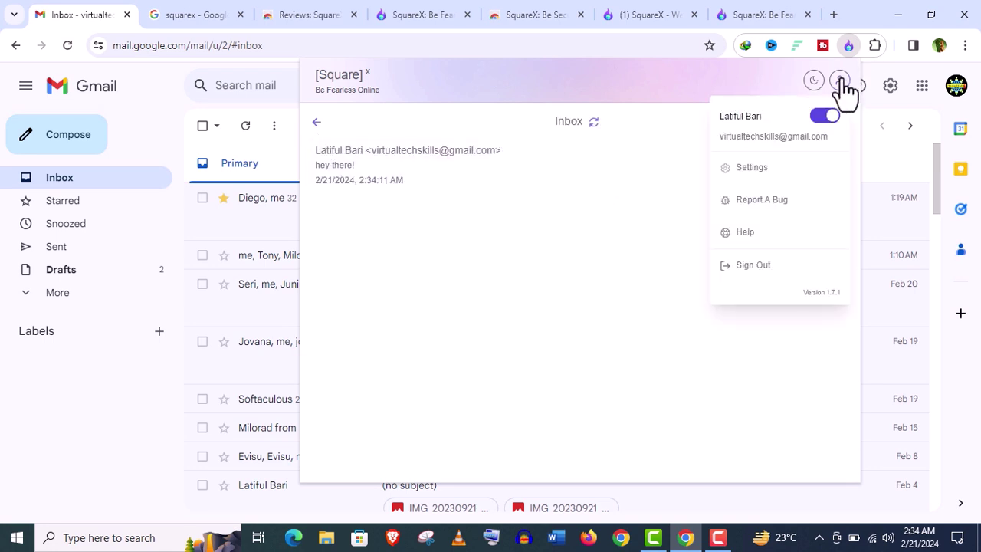
{"action": "left_click", "coordinate": [770, 170]}
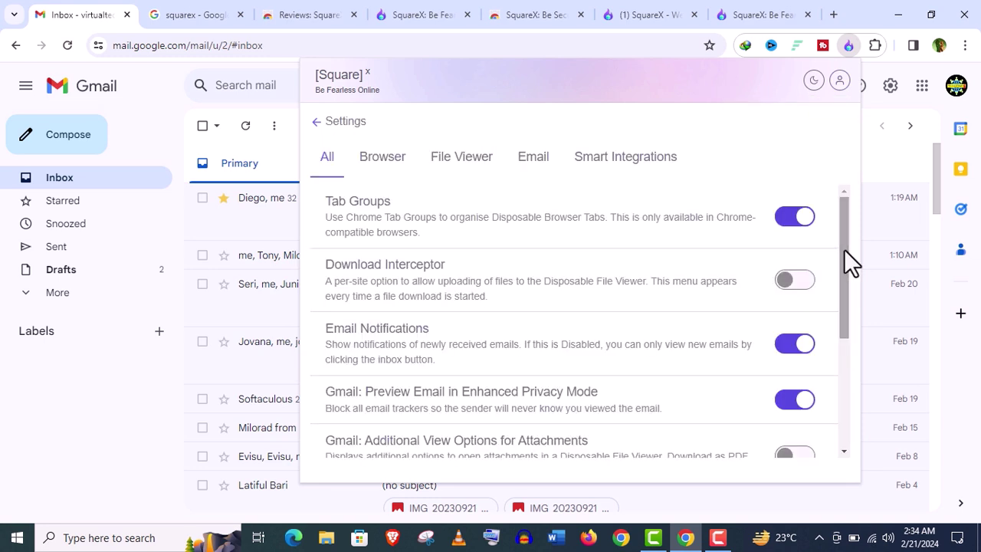
{"action": "left_click_drag", "start_coordinate": [844, 249], "coordinate": [842, 411]}
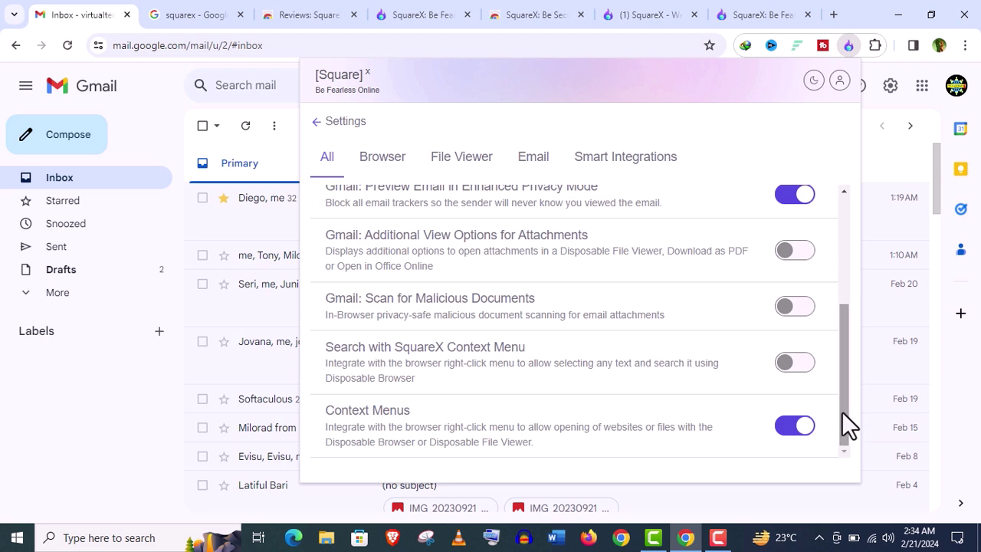
{"action": "scroll", "coordinate": [795, 394], "scroll_direction": "up", "scroll_amount": 1}
{"action": "left_click", "coordinate": [795, 334]}
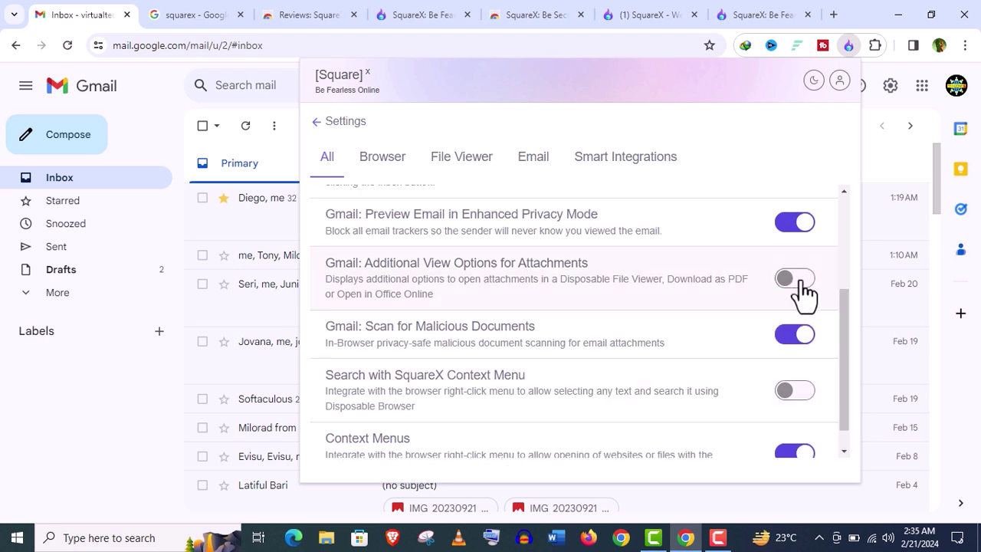
{"action": "left_click", "coordinate": [795, 279]}
{"action": "scroll", "coordinate": [767, 246], "scroll_direction": "up", "scroll_amount": 2}
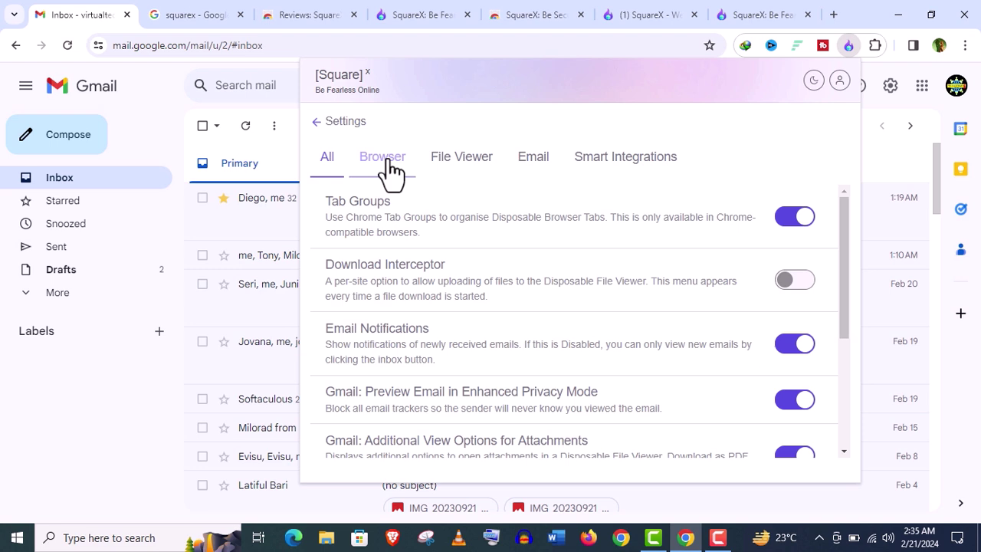
Step: Review the Browser, File Viewer, Email and Smart Integrations settings, then return to the main panel
{"action": "left_click", "coordinate": [389, 161]}
{"action": "left_click", "coordinate": [468, 162]}
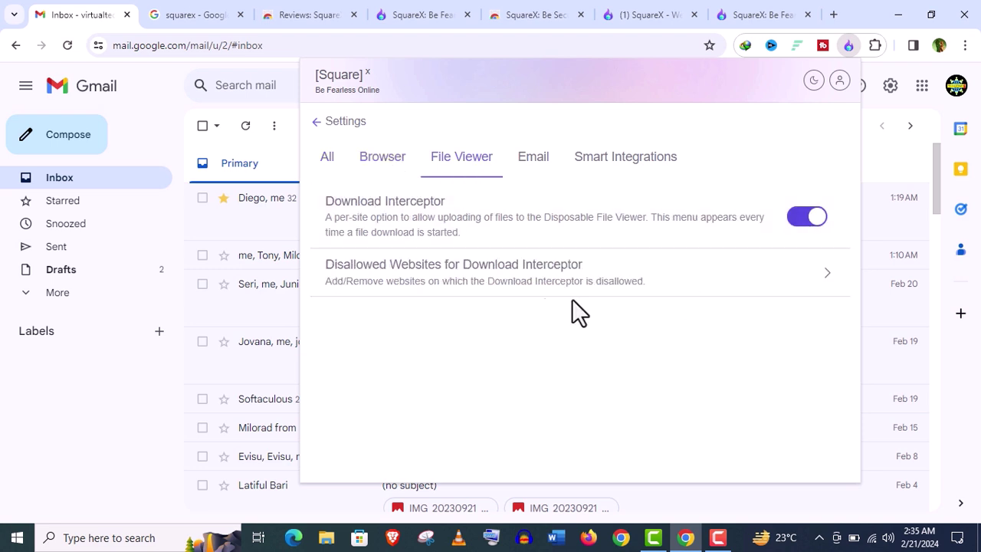
{"action": "left_click", "coordinate": [532, 159]}
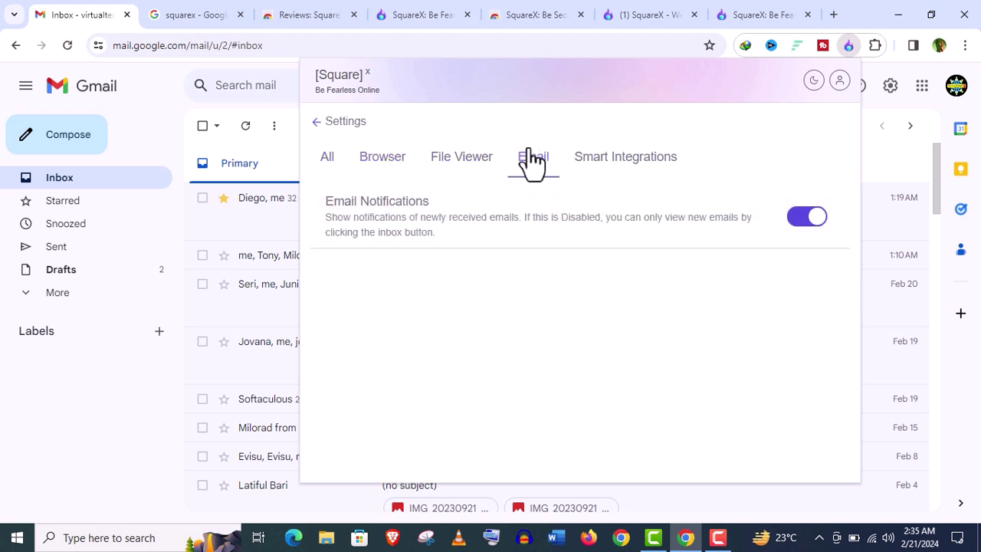
{"action": "left_click", "coordinate": [627, 161]}
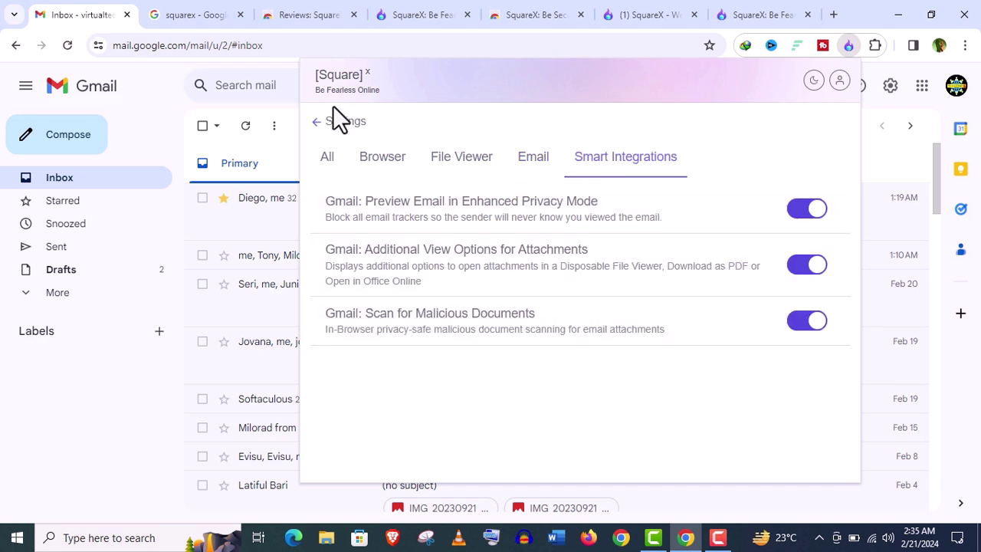
{"action": "left_click", "coordinate": [319, 122]}
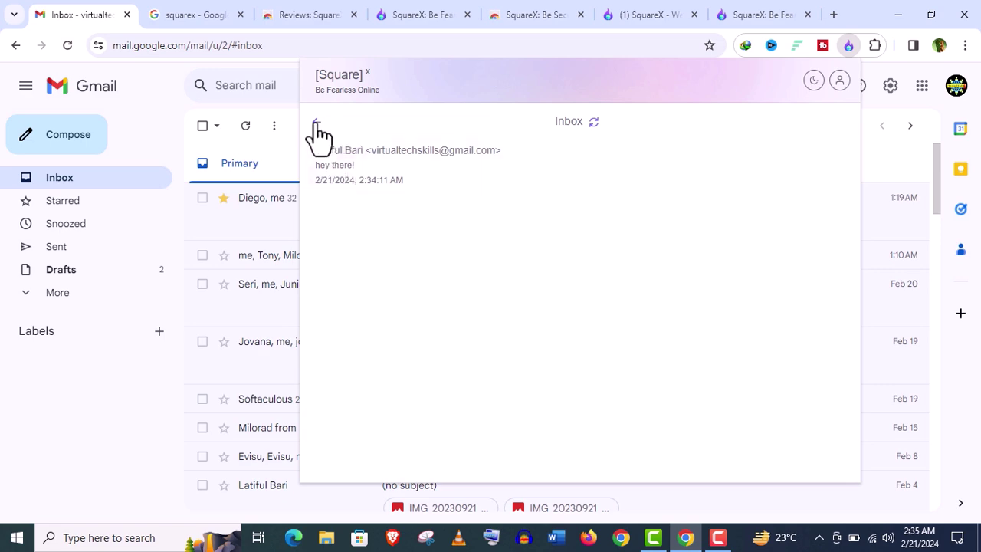
{"action": "left_click", "coordinate": [321, 122]}
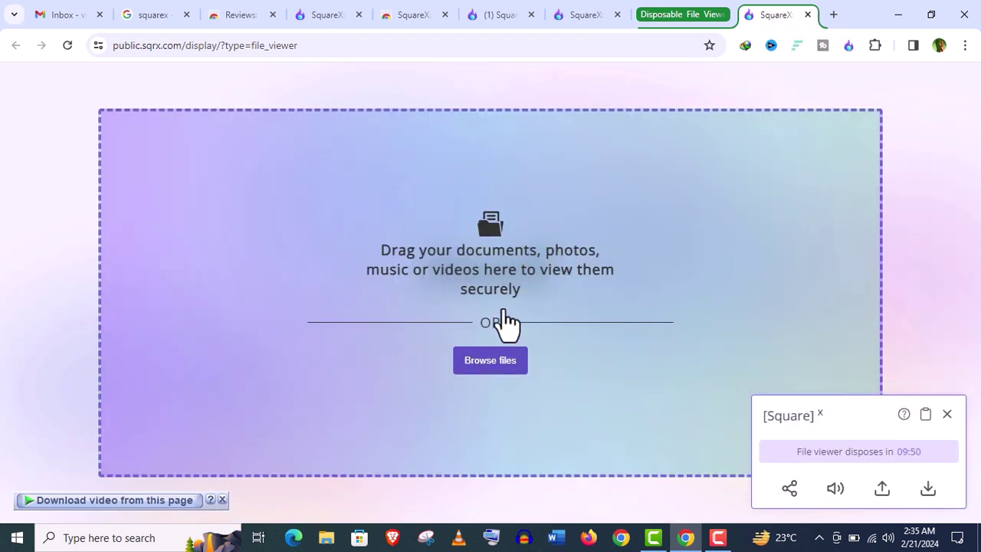
Step: Drop the T&C Summary PDF from File Explorer into the disposable file viewer and view it maximized
{"action": "key", "text": "super+e"}
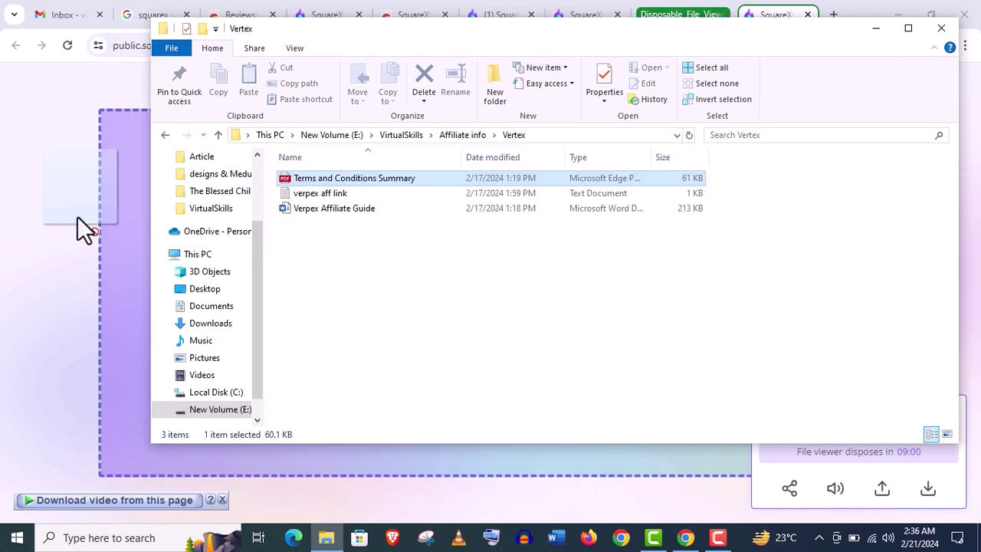
{"action": "left_click_drag", "start_coordinate": [77, 217], "coordinate": [107, 219]}
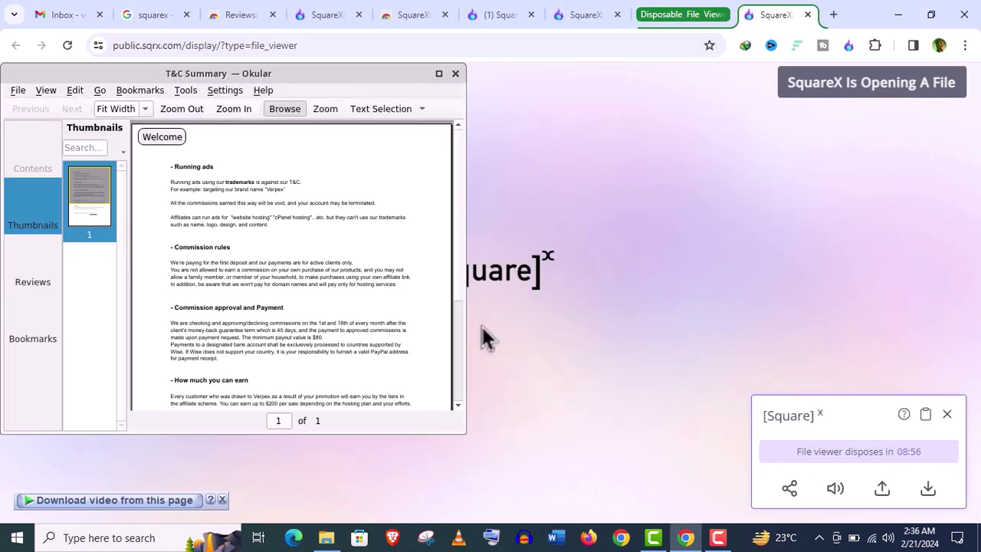
{"action": "double_click", "coordinate": [339, 76]}
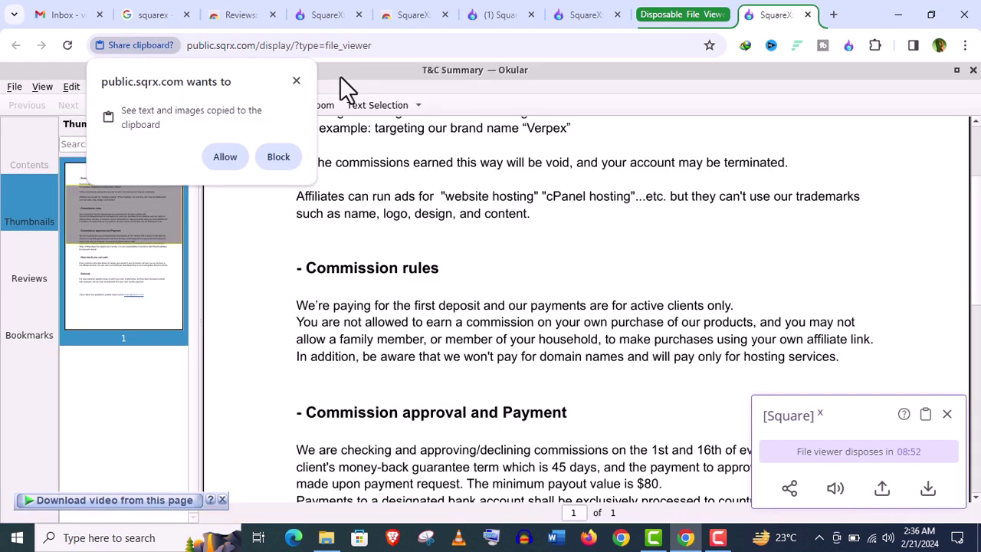
{"action": "scroll", "coordinate": [340, 84], "scroll_direction": "down", "scroll_amount": 2}
Step: Close the remote PDF viewer, check the downloadable files, and leave the file viewer tab
{"action": "left_click", "coordinate": [972, 70]}
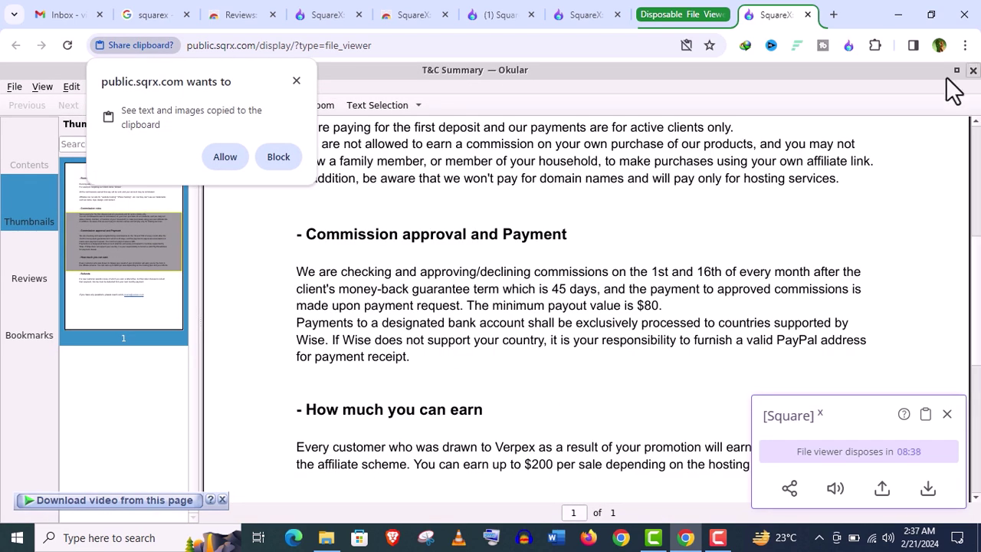
{"action": "left_click", "coordinate": [927, 491]}
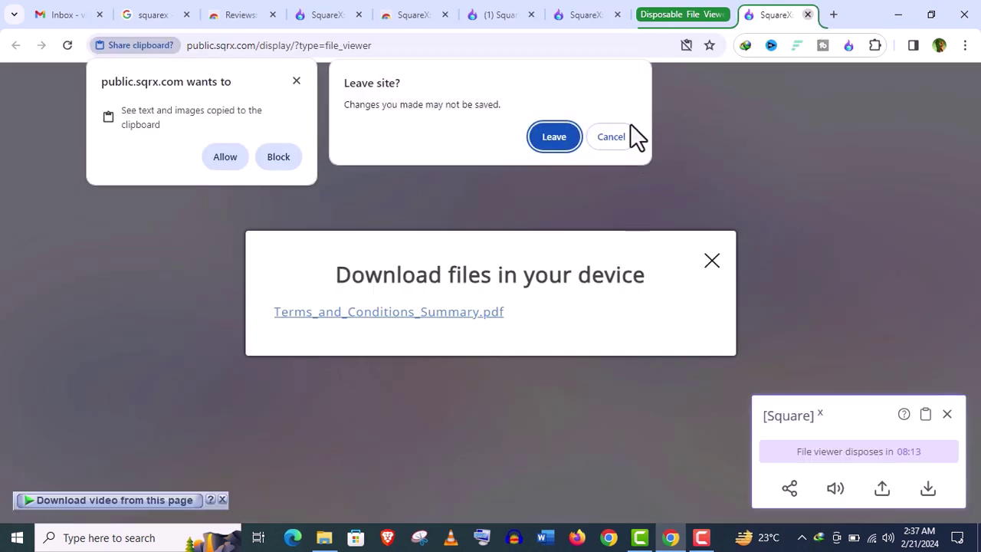
{"action": "left_click", "coordinate": [554, 148]}
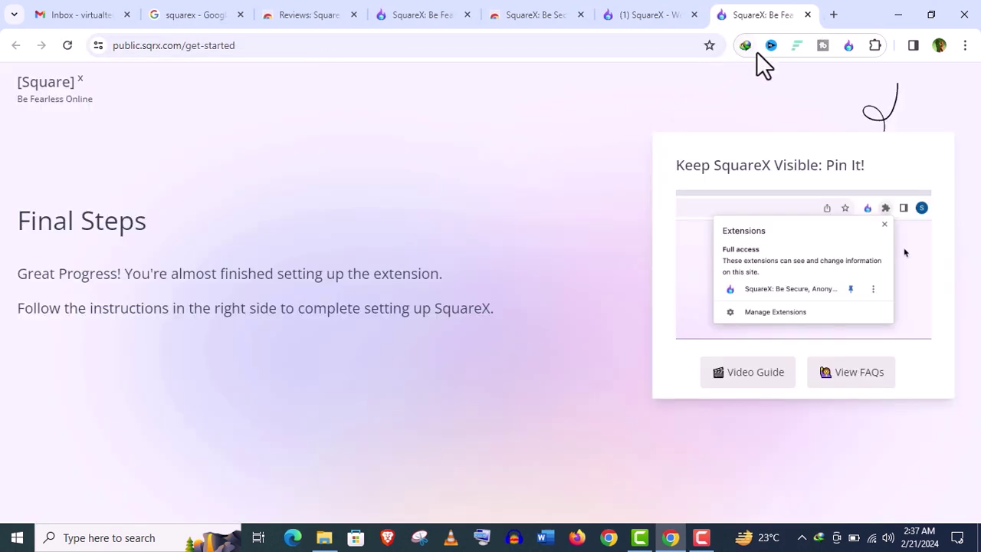
Step: From the SquareX panel, launch a Disposable Browser with its location set to Canada
{"action": "left_click", "coordinate": [848, 46]}
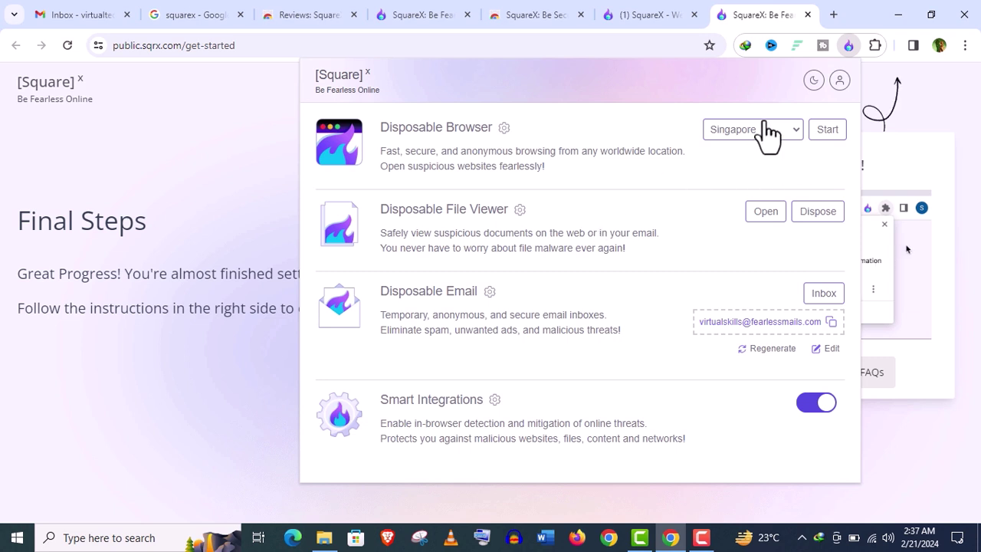
{"action": "left_click", "coordinate": [765, 126]}
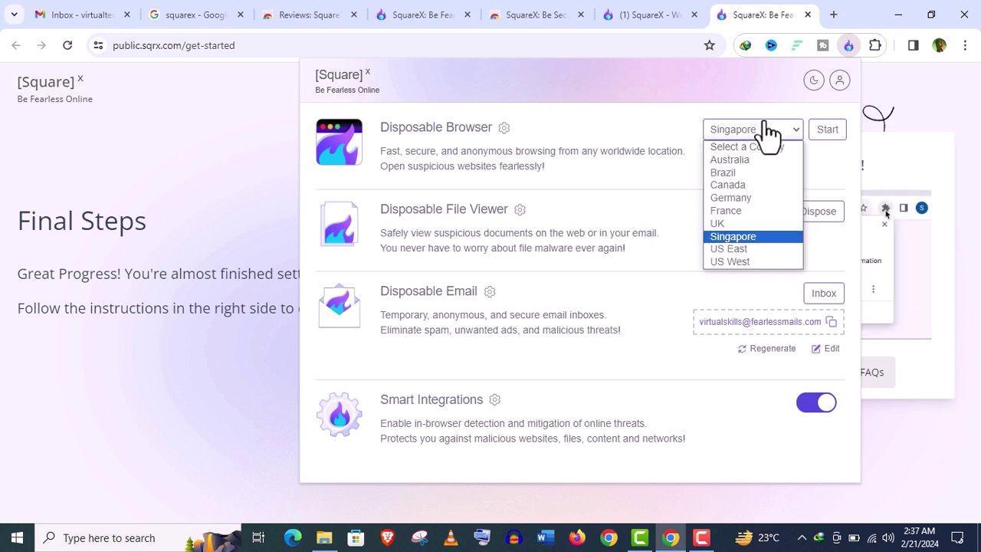
{"action": "left_click", "coordinate": [732, 185]}
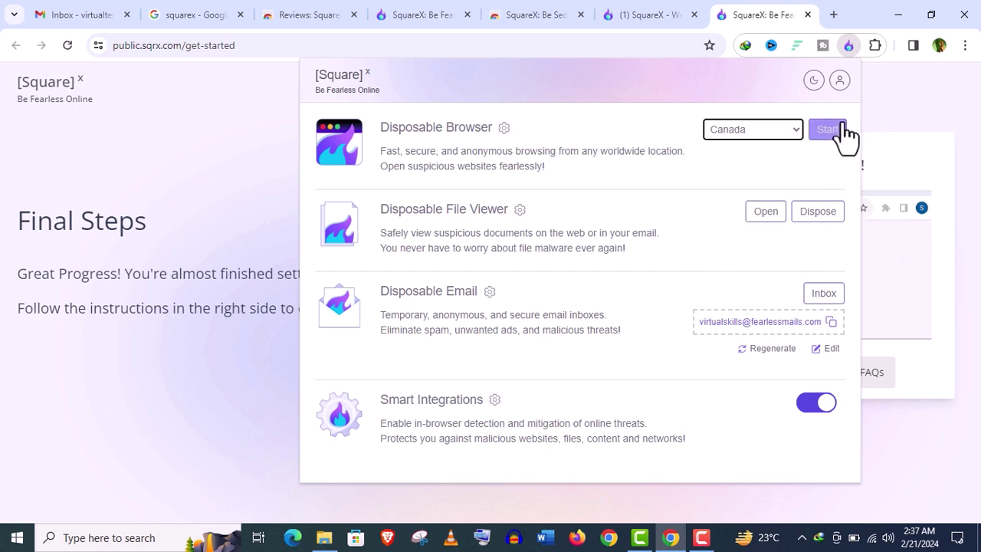
{"action": "left_click", "coordinate": [828, 130]}
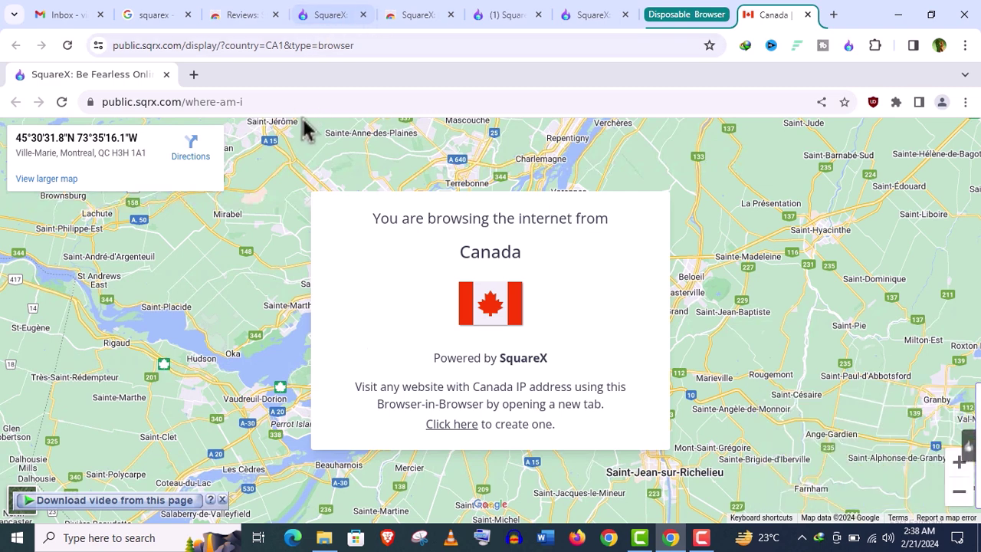
Step: Replace the embedded browser's address with a Google search for 'what is my ip'
{"action": "left_click", "coordinate": [321, 102]}
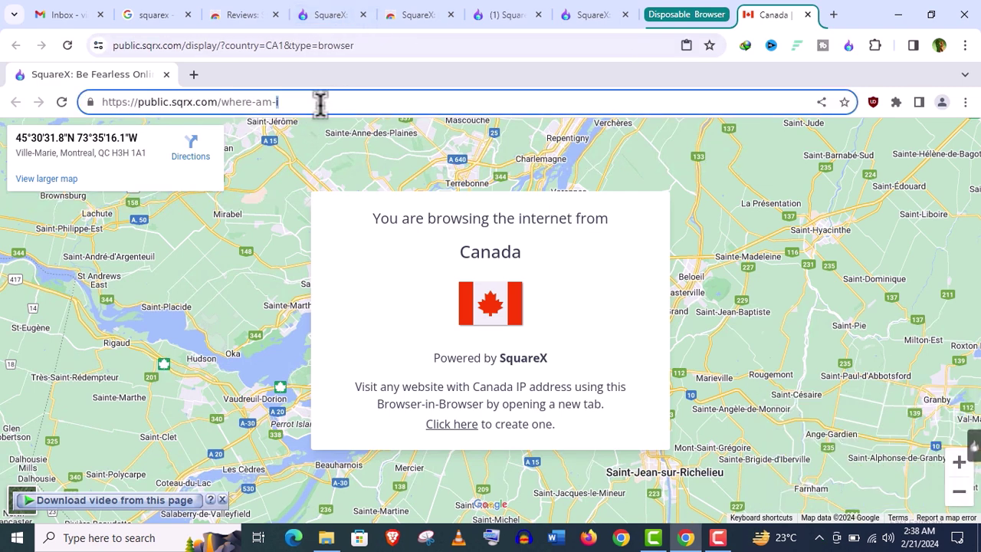
{"action": "left_click", "coordinate": [321, 102]}
{"action": "key", "text": "End"}
{"action": "left_click_drag", "start_coordinate": [122, 99], "coordinate": [301, 93]}
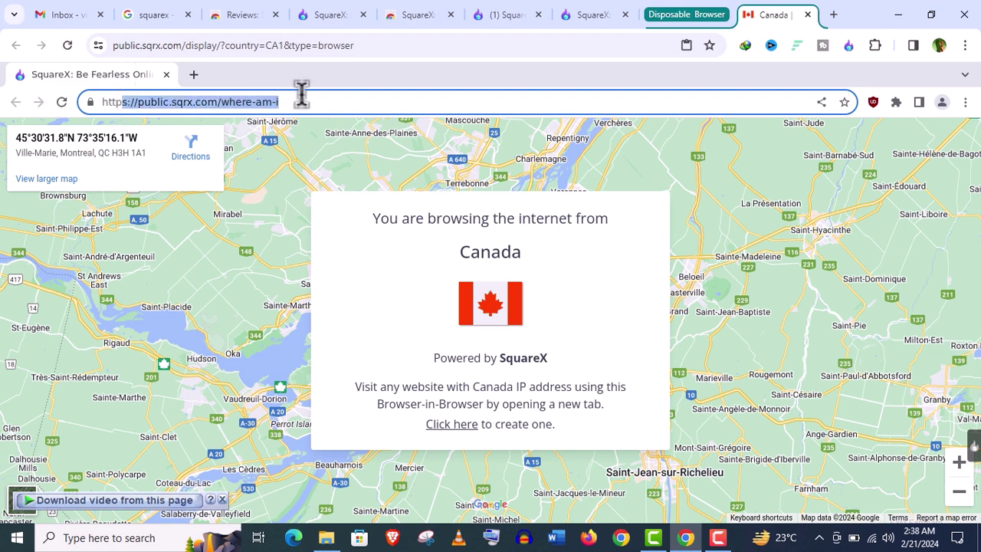
{"action": "type", "text": "wha"}
{"action": "left_click", "coordinate": [127, 189]}
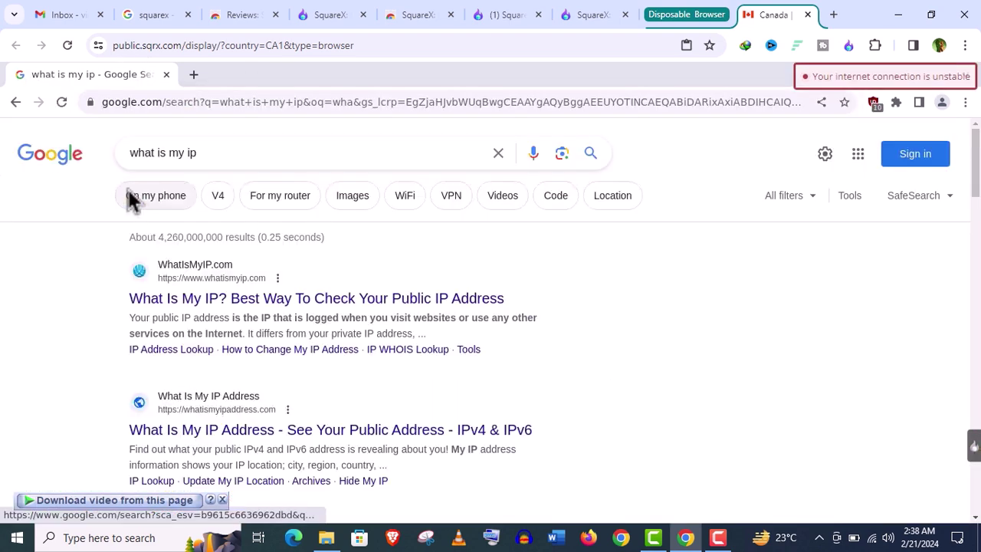
Step: Open the WhatIsMyIP.com result to check the IP location reads Montreal, QC CA
{"action": "left_click", "coordinate": [383, 311]}
{"action": "left_click", "coordinate": [468, 100]}
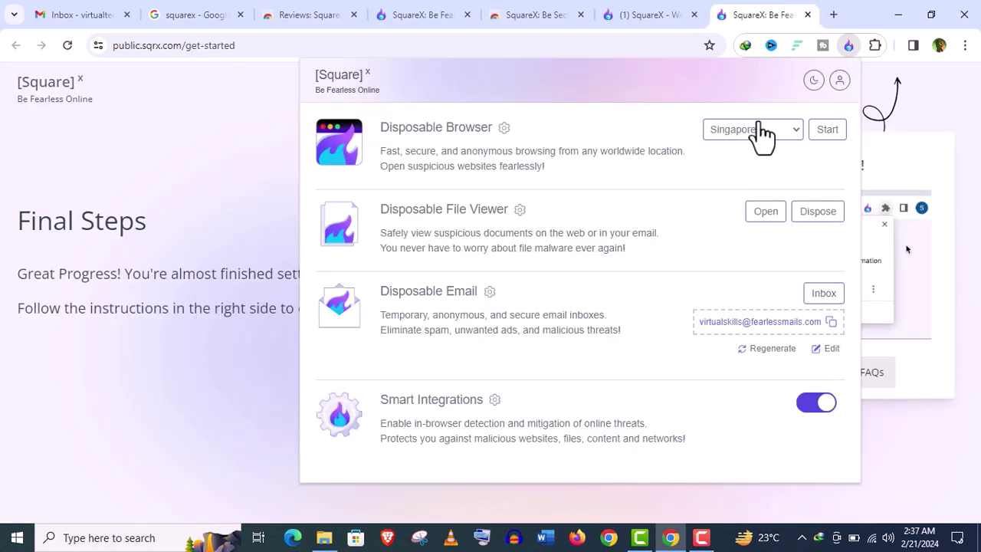
{"action": "left_click", "coordinate": [763, 132]}
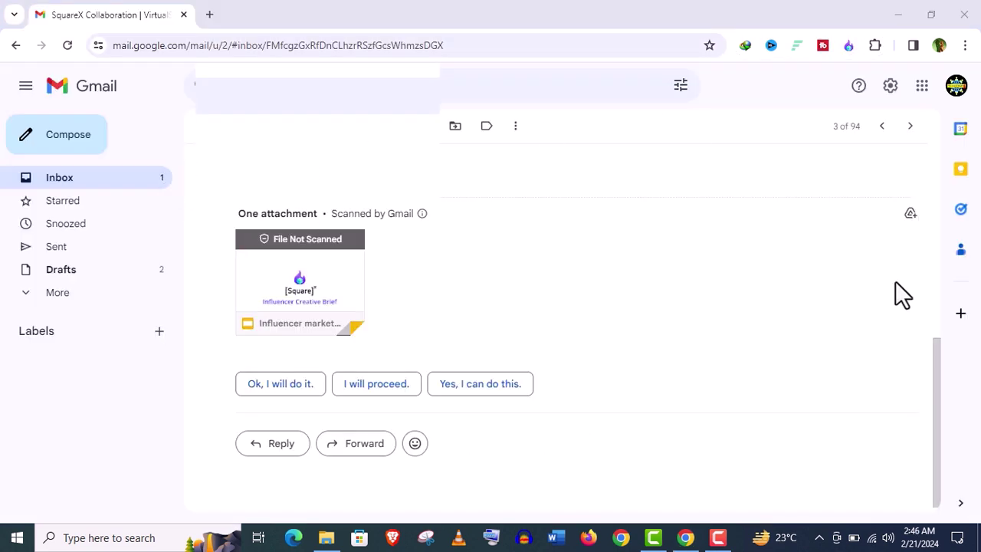
Step: Open the influencer marketing brief attachment via Open In SquareX > Canada
{"action": "left_click_drag", "start_coordinate": [942, 368], "coordinate": [959, 456]}
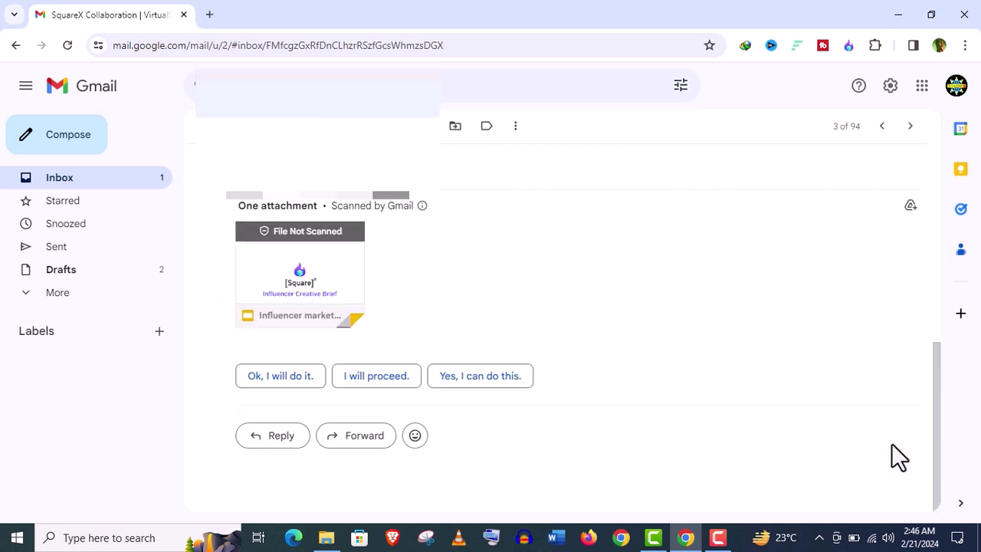
{"action": "right_click", "coordinate": [305, 263]}
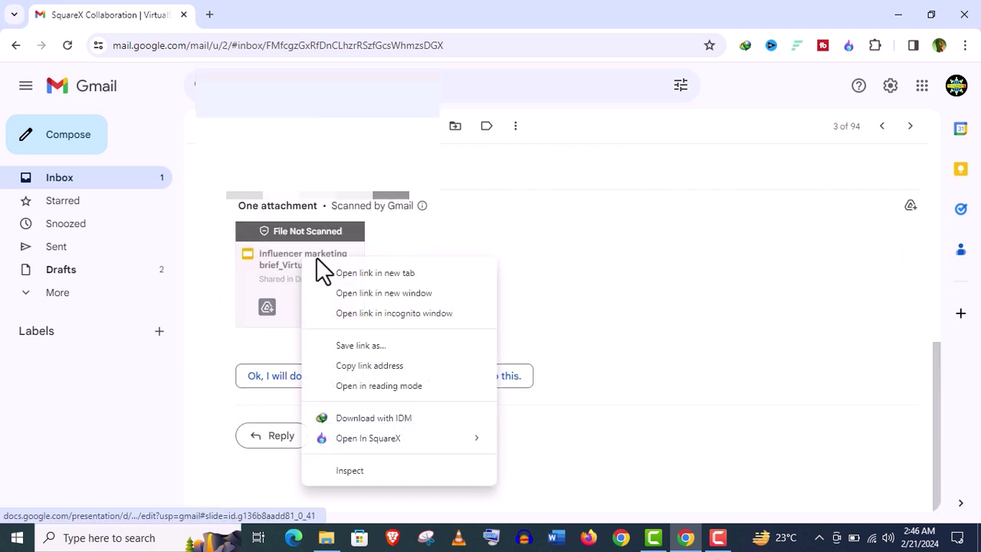
{"action": "mouse_move", "coordinate": [457, 433]}
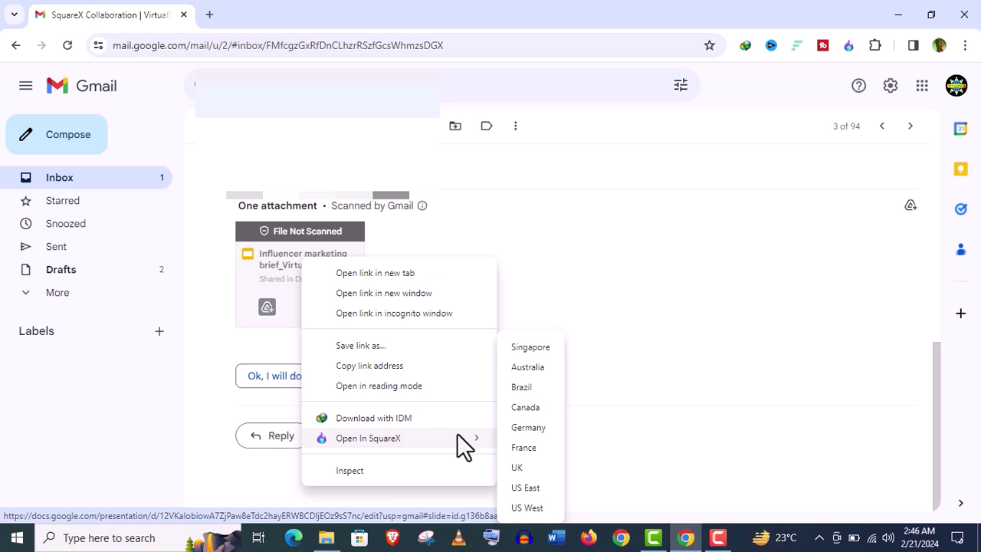
{"action": "left_click", "coordinate": [526, 407]}
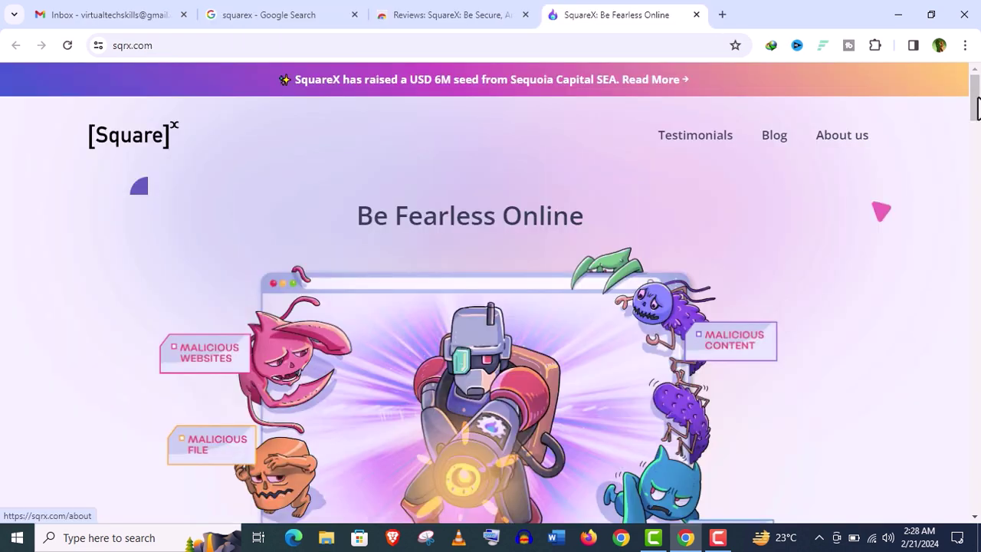
{"action": "scroll", "coordinate": [491, 292], "scroll_direction": "down", "scroll_amount": 2}
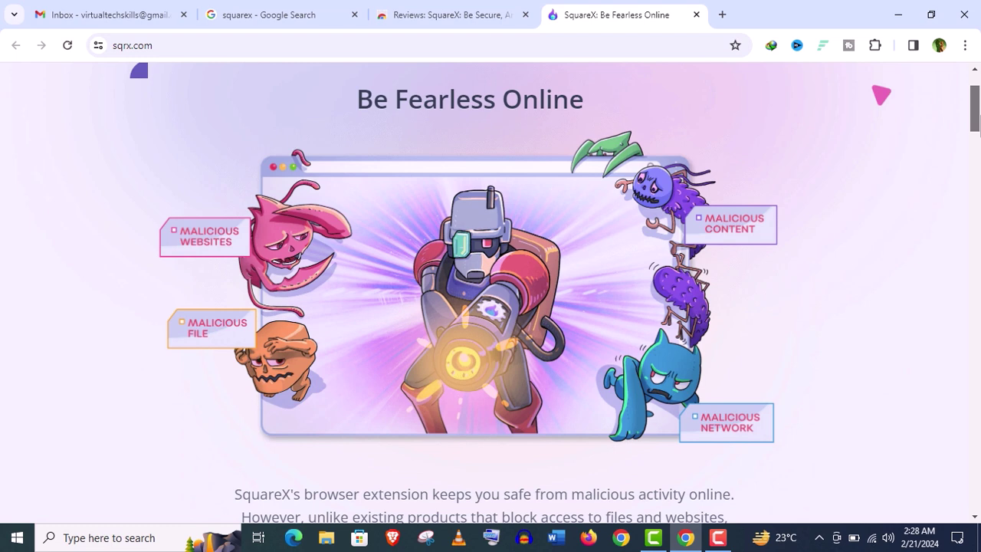
{"action": "left_click_drag", "start_coordinate": [977, 115], "coordinate": [978, 215]}
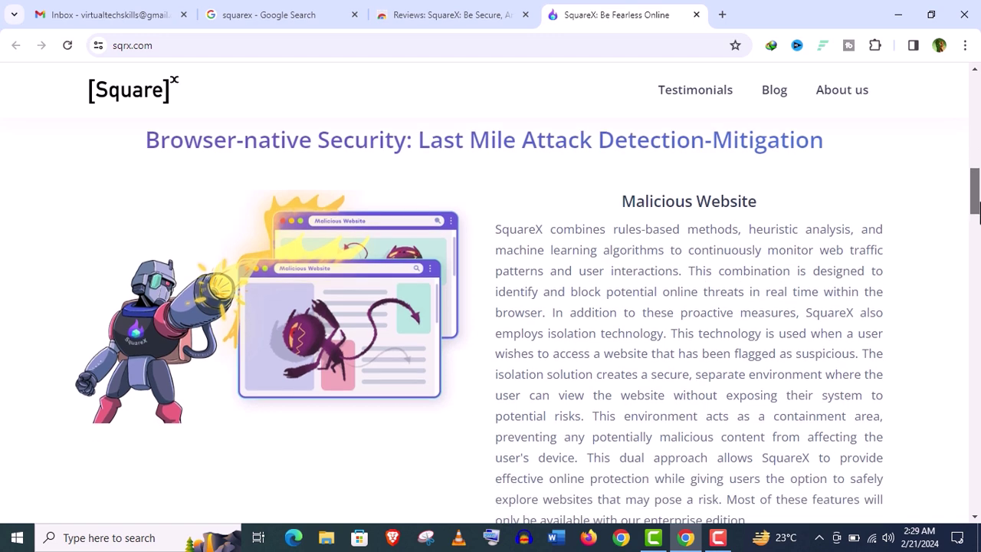
{"action": "left_click_drag", "start_coordinate": [979, 215], "coordinate": [979, 220]}
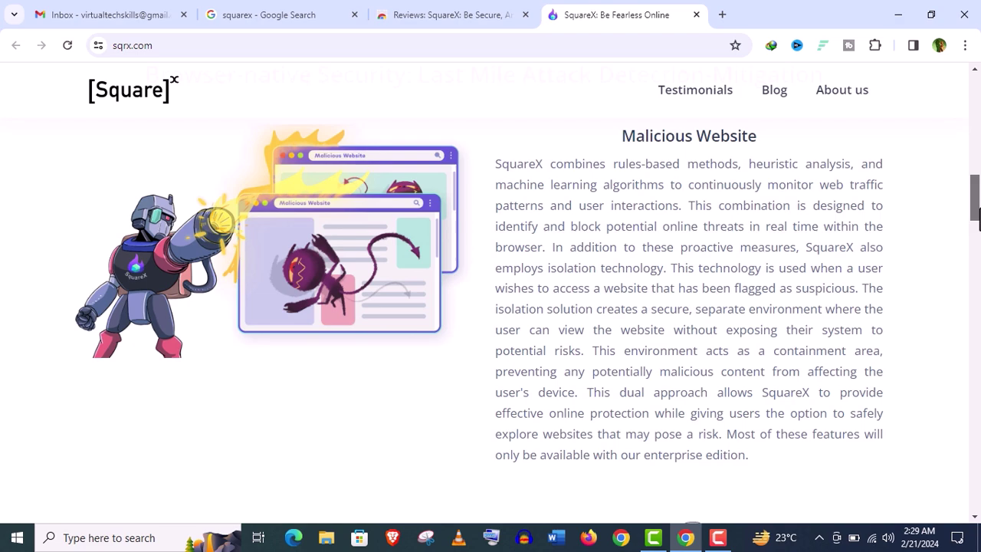